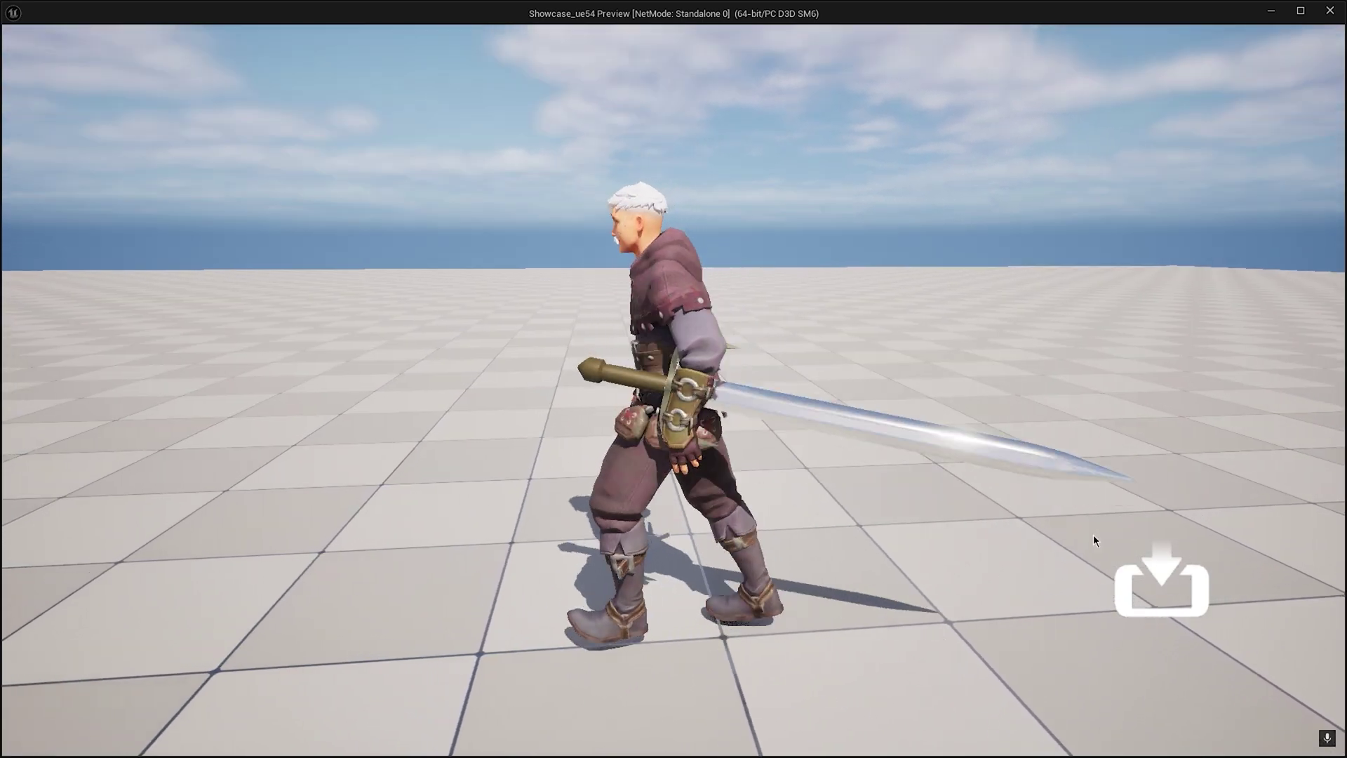
Walk the character right and turn it toward the camera in the Standalone preview
key(d)
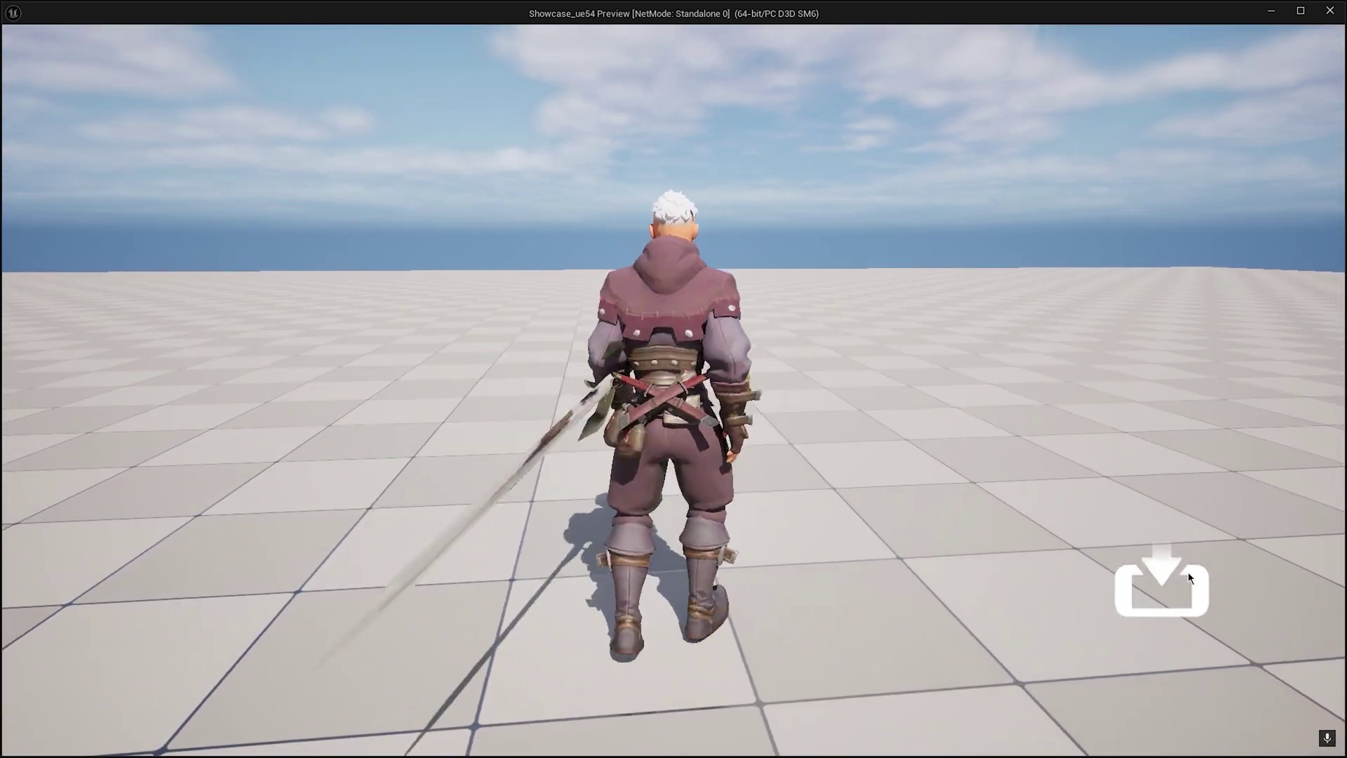
key(d)
key(s)
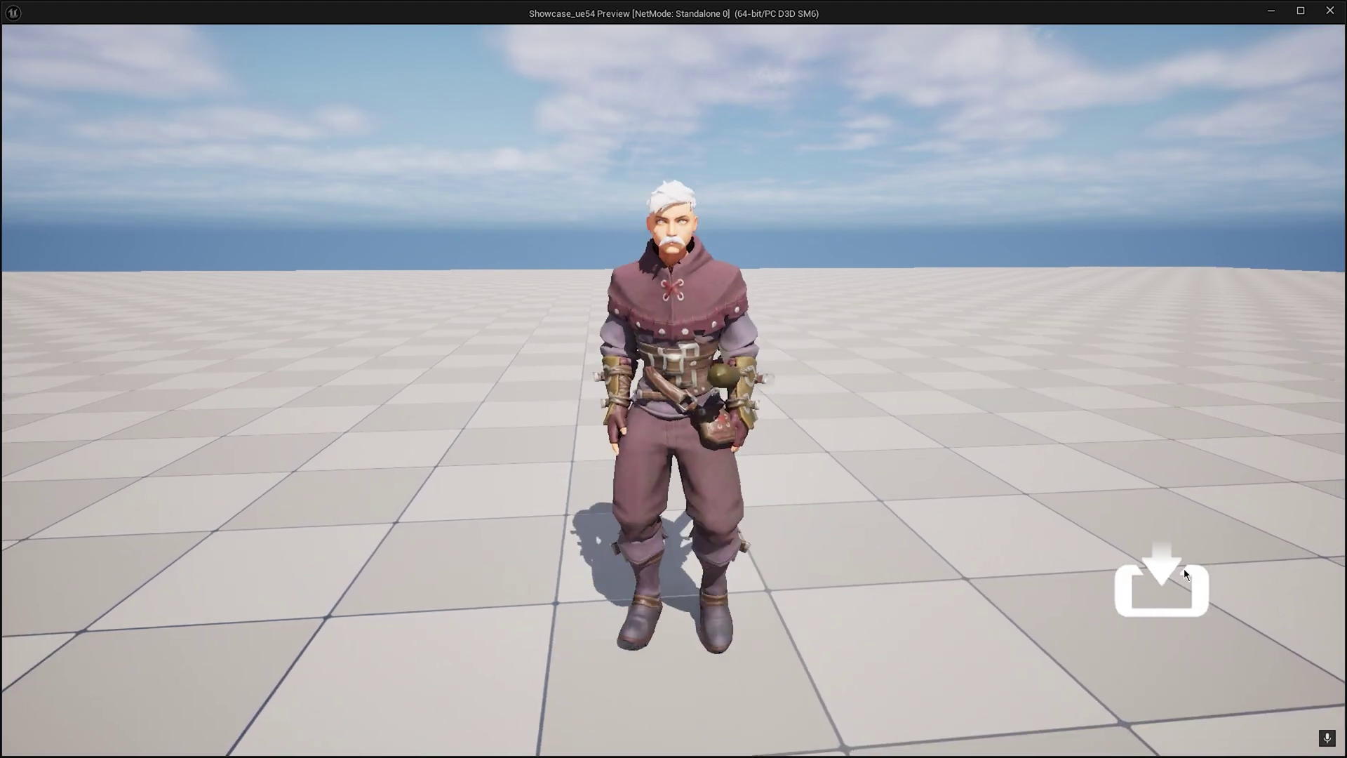
key(d)
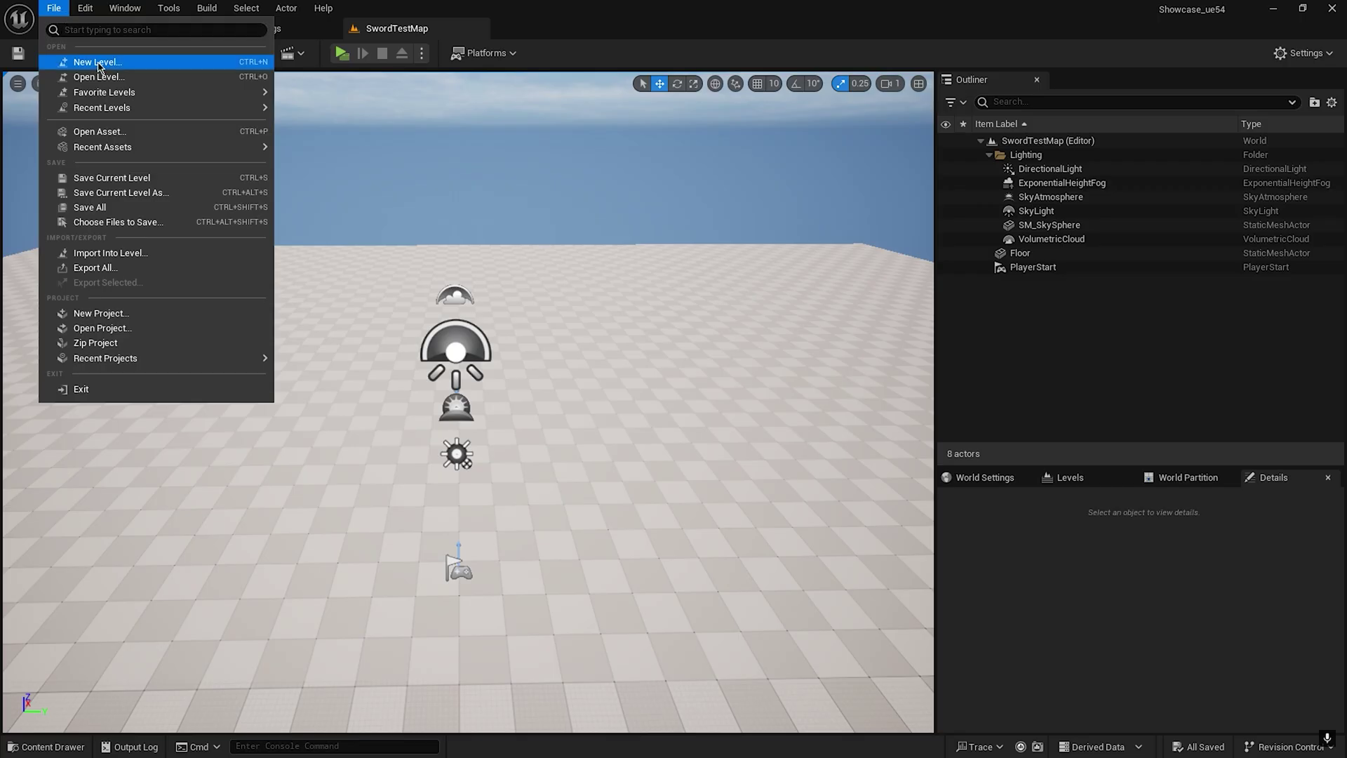
Start a new Basic level and create a User Widget blueprint named NewWidgetBlueprint
click(98, 67)
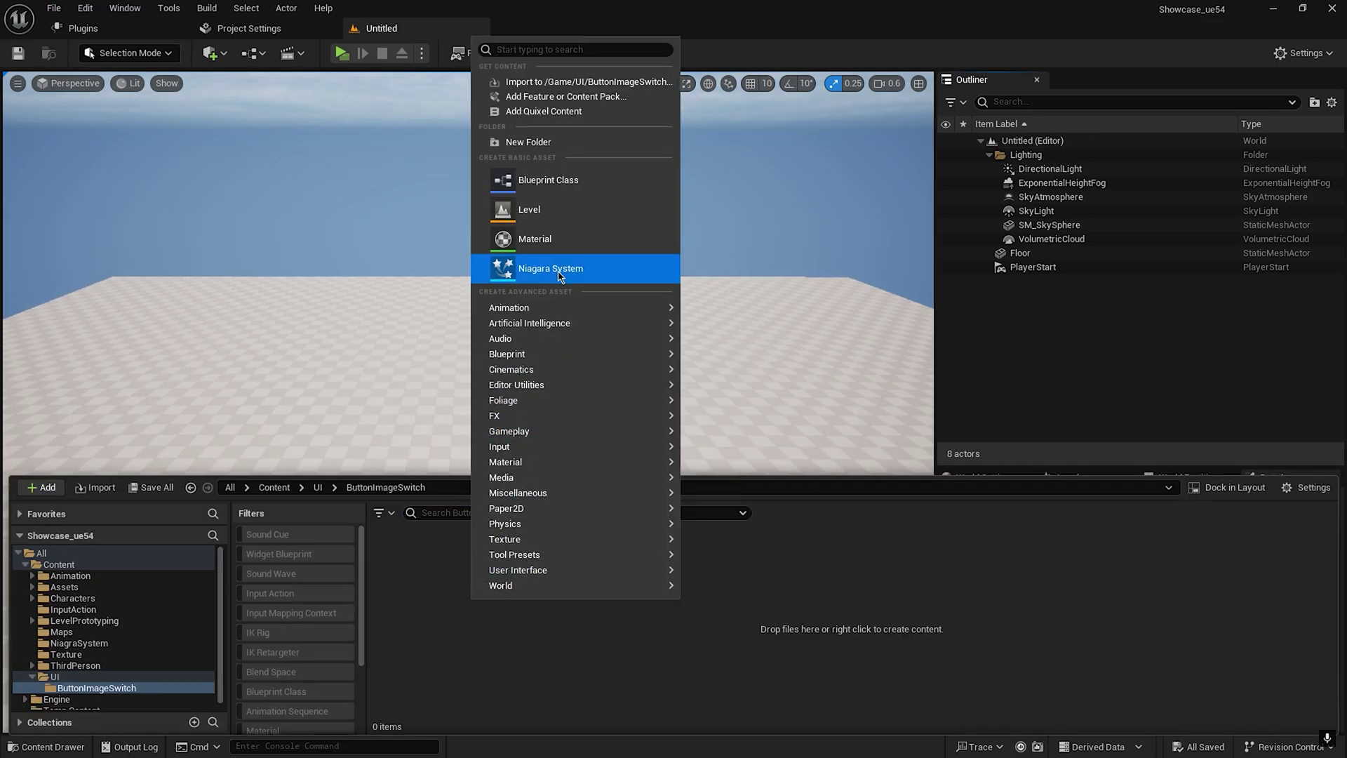
mouse_move(518, 570)
click(739, 704)
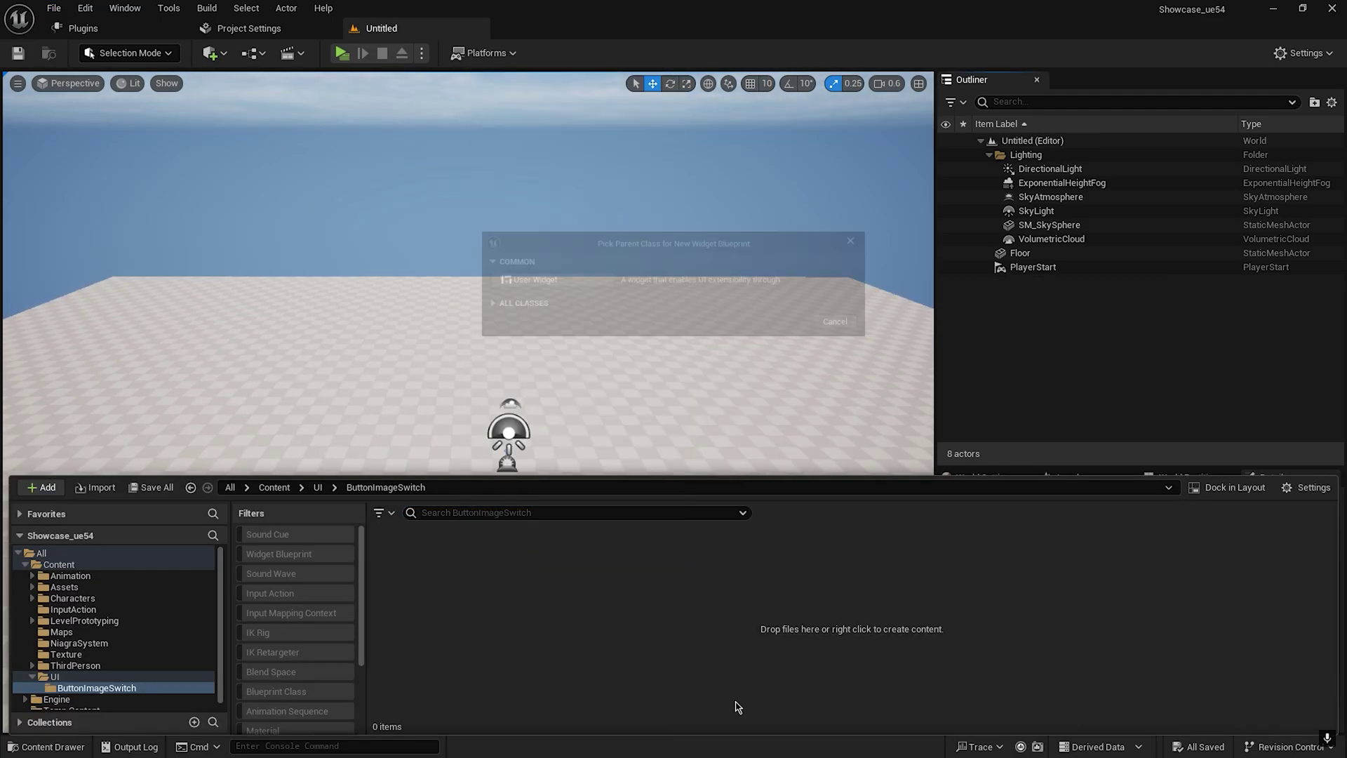
click(529, 284)
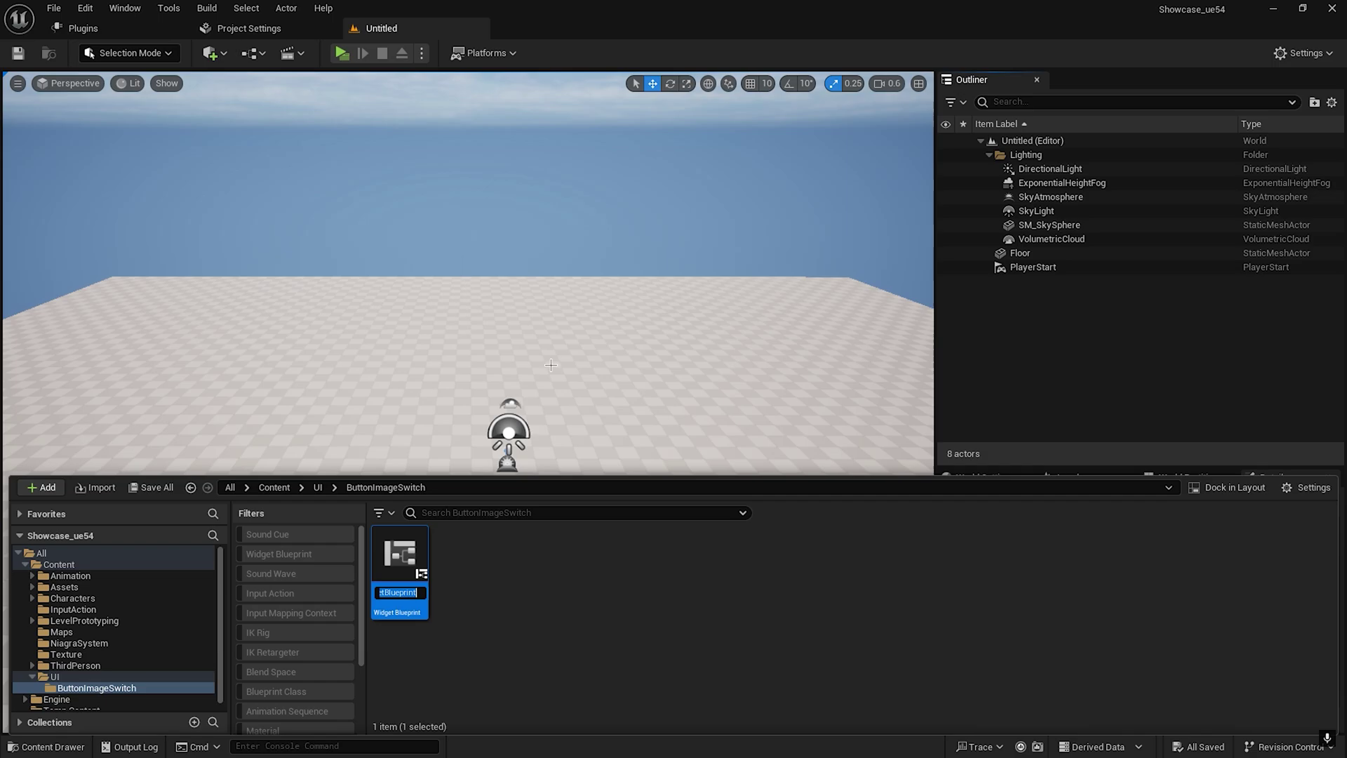
key(Return)
Open NewWidgetBlueprint, dock its editor, and close the leftover material editor
double_click(419, 567)
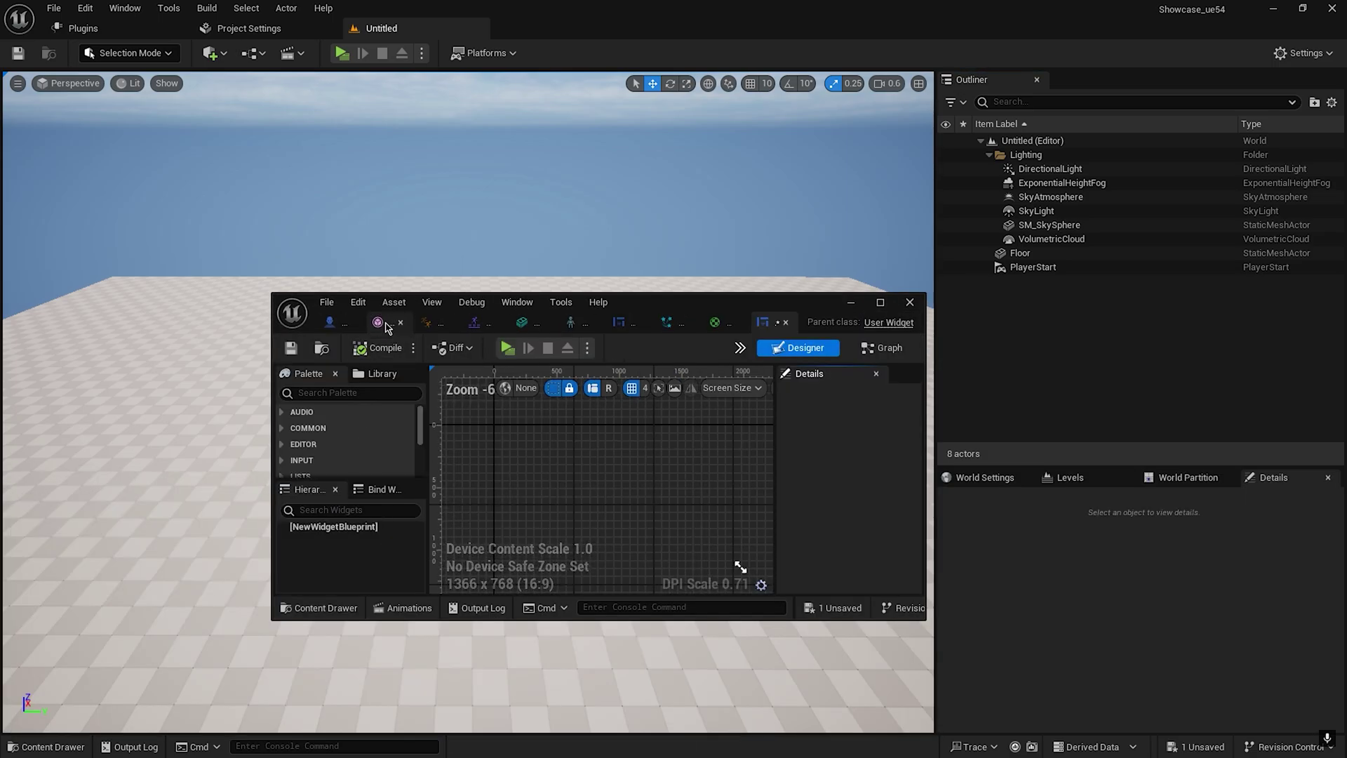
drag(785, 332, 534, 30)
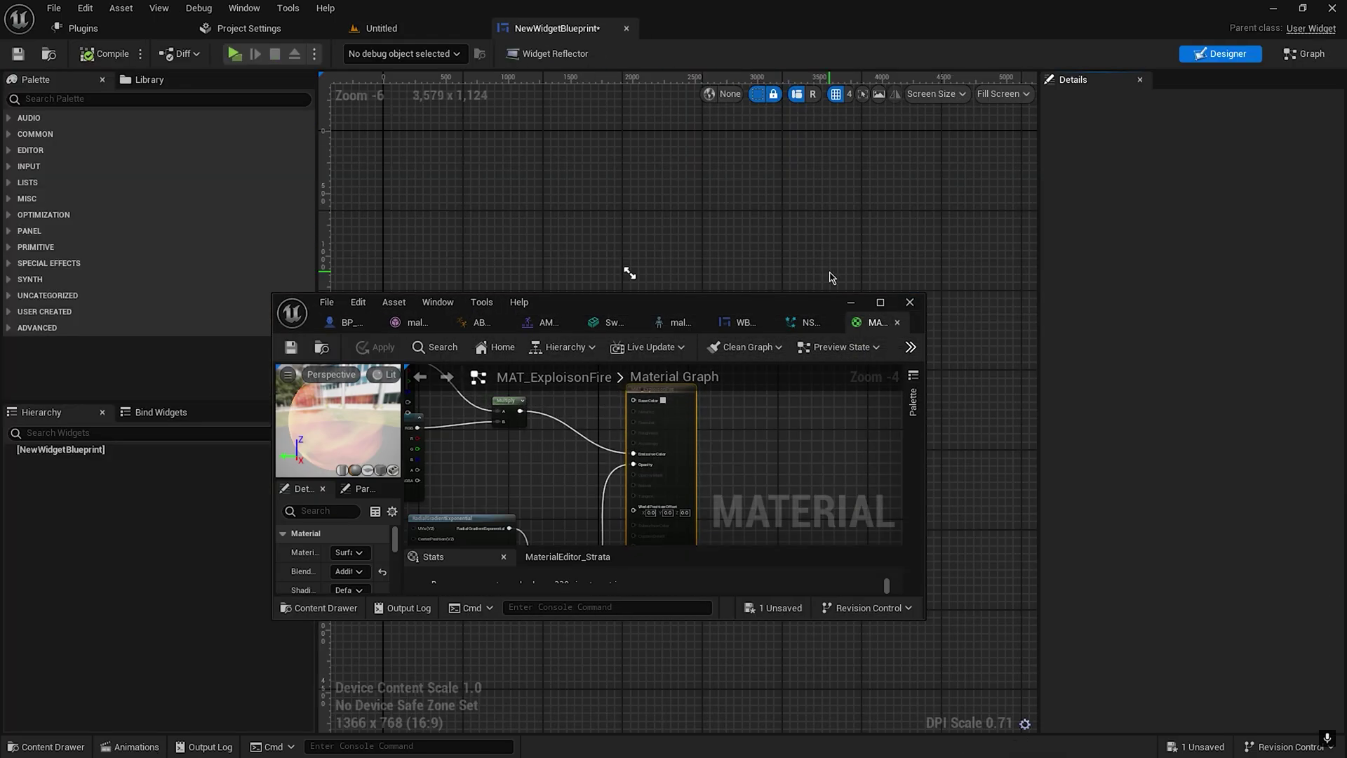
click(850, 305)
Add a Canvas Panel as the widget root and place a Button inside it
text(n)
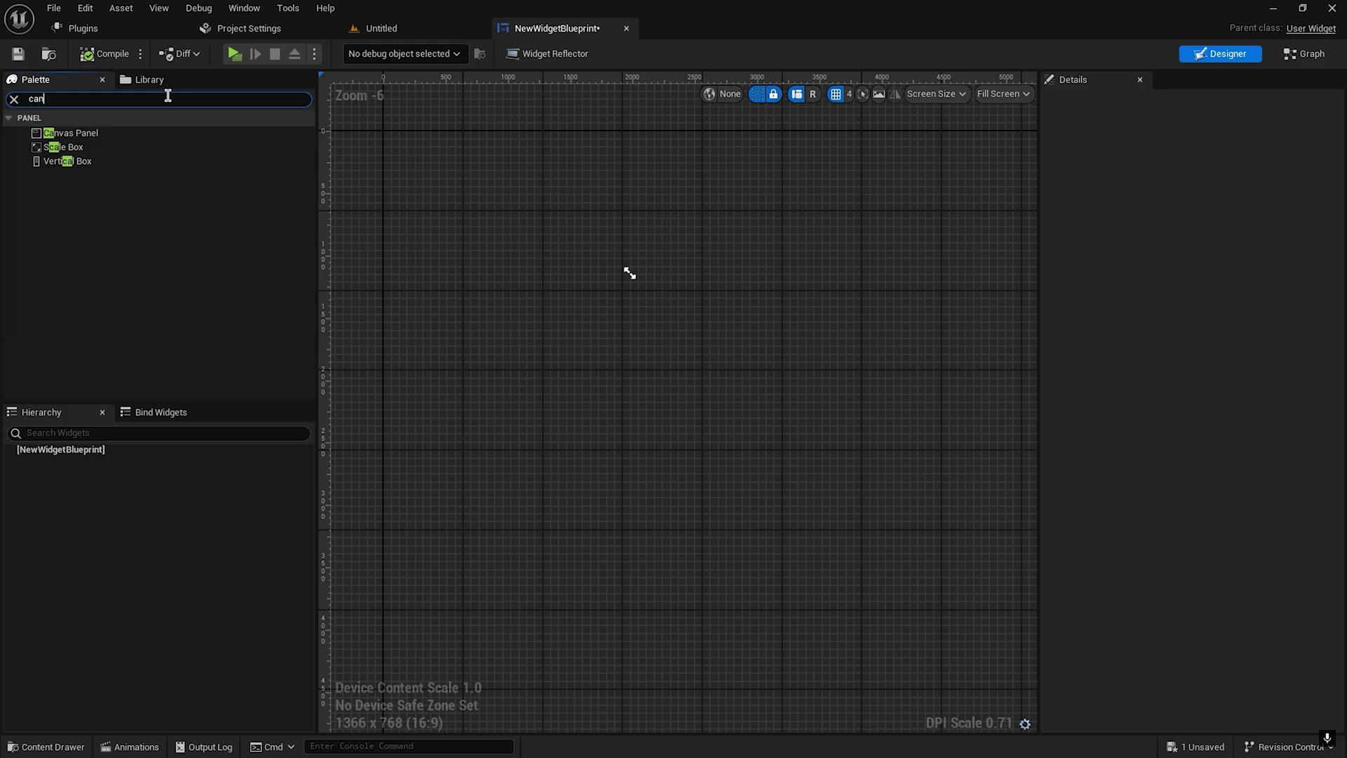
drag(114, 132, 155, 444)
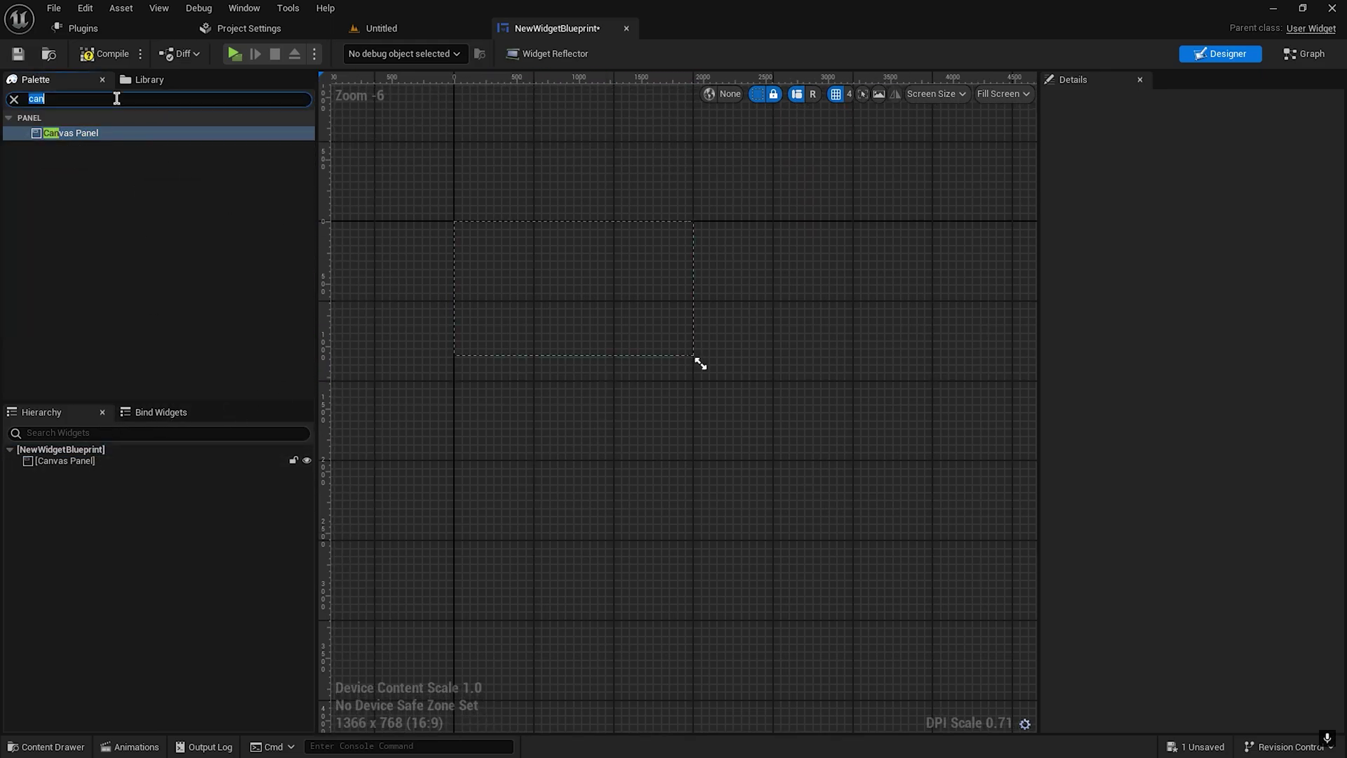
text(but)
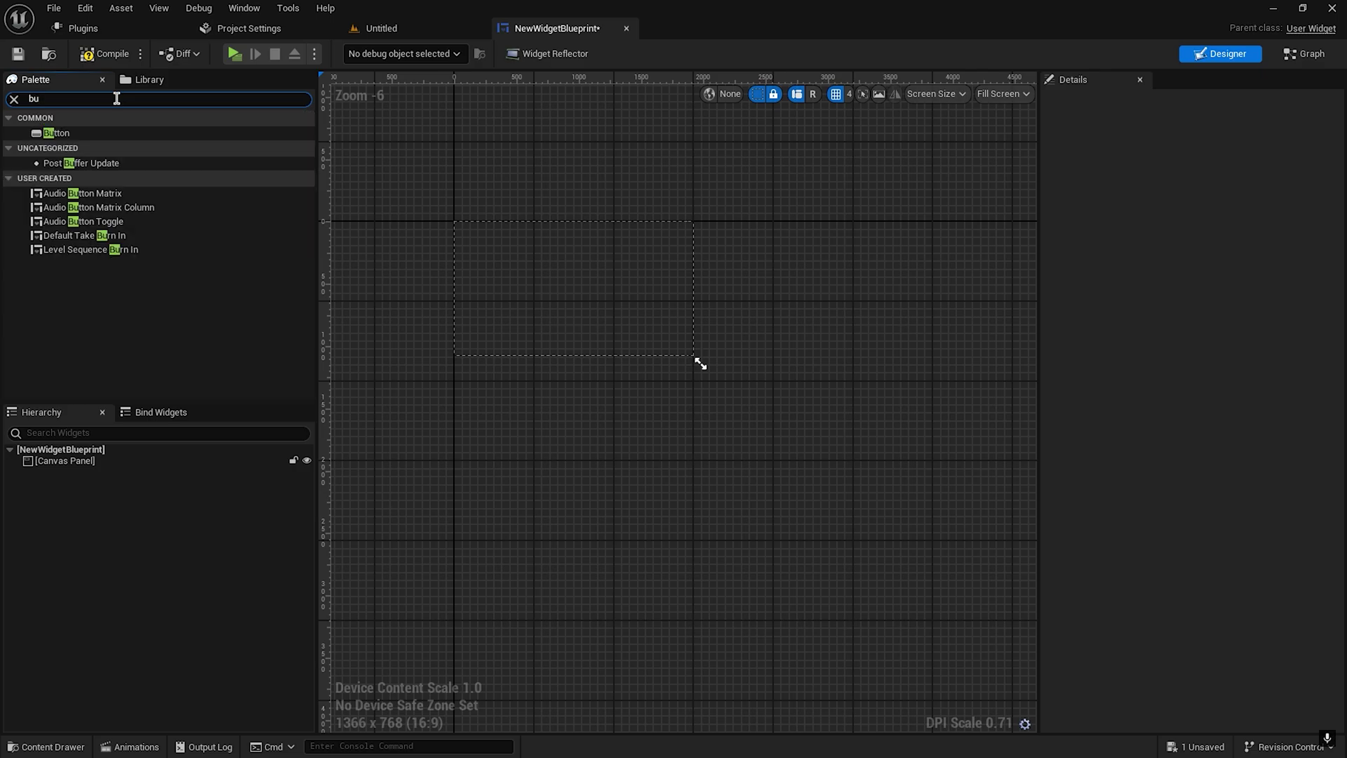
text(t)
drag(56, 133, 102, 411)
drag(81, 468, 81, 468)
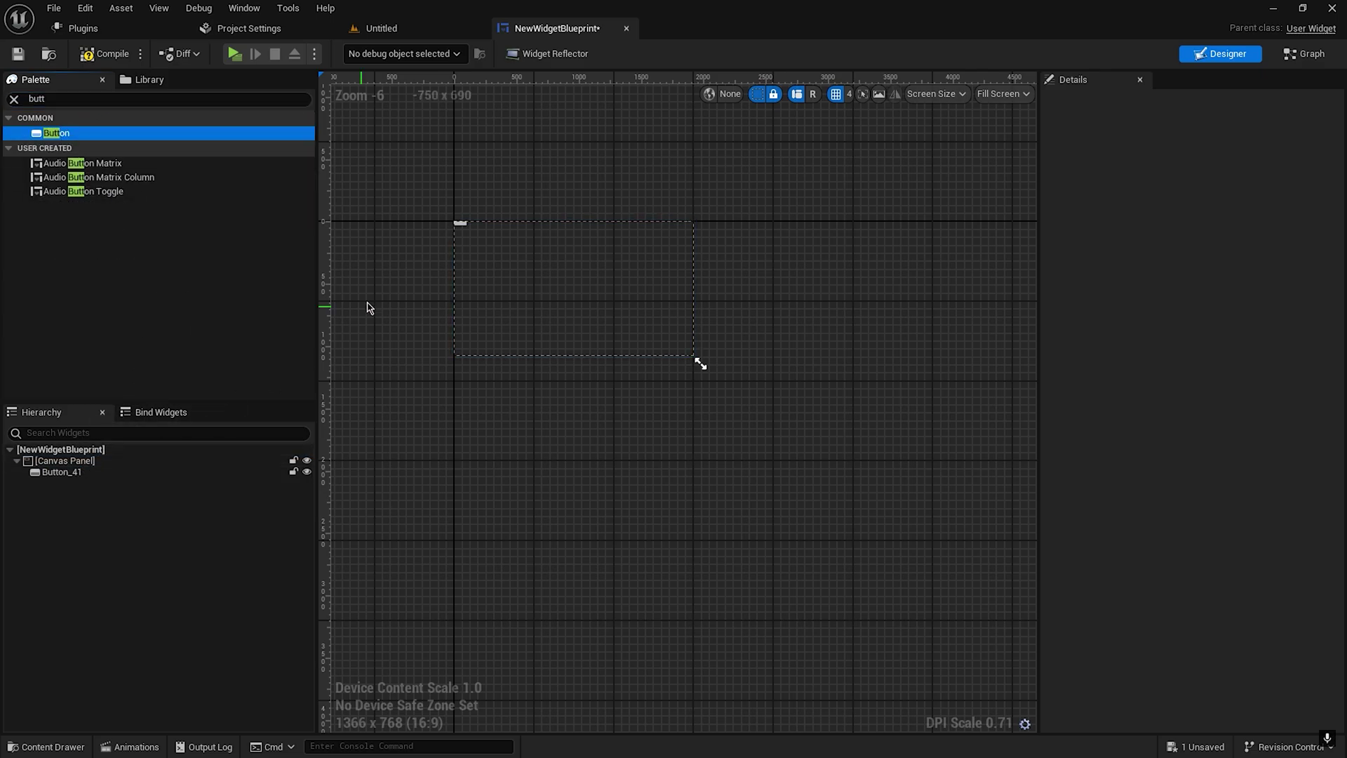
Anchor Button_41 to the screen centre at 100×100 size
click(149, 472)
click(1207, 170)
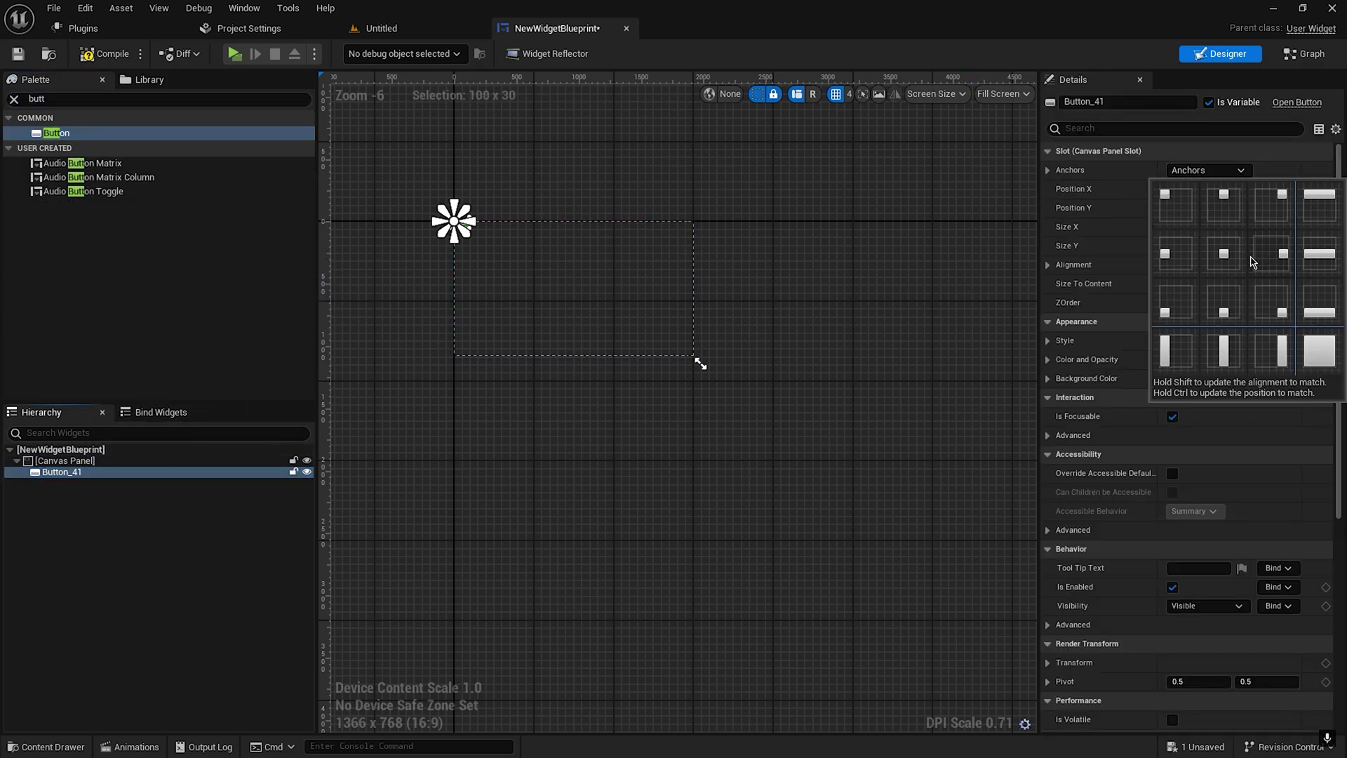
click(1224, 255)
key(ctrl+space)
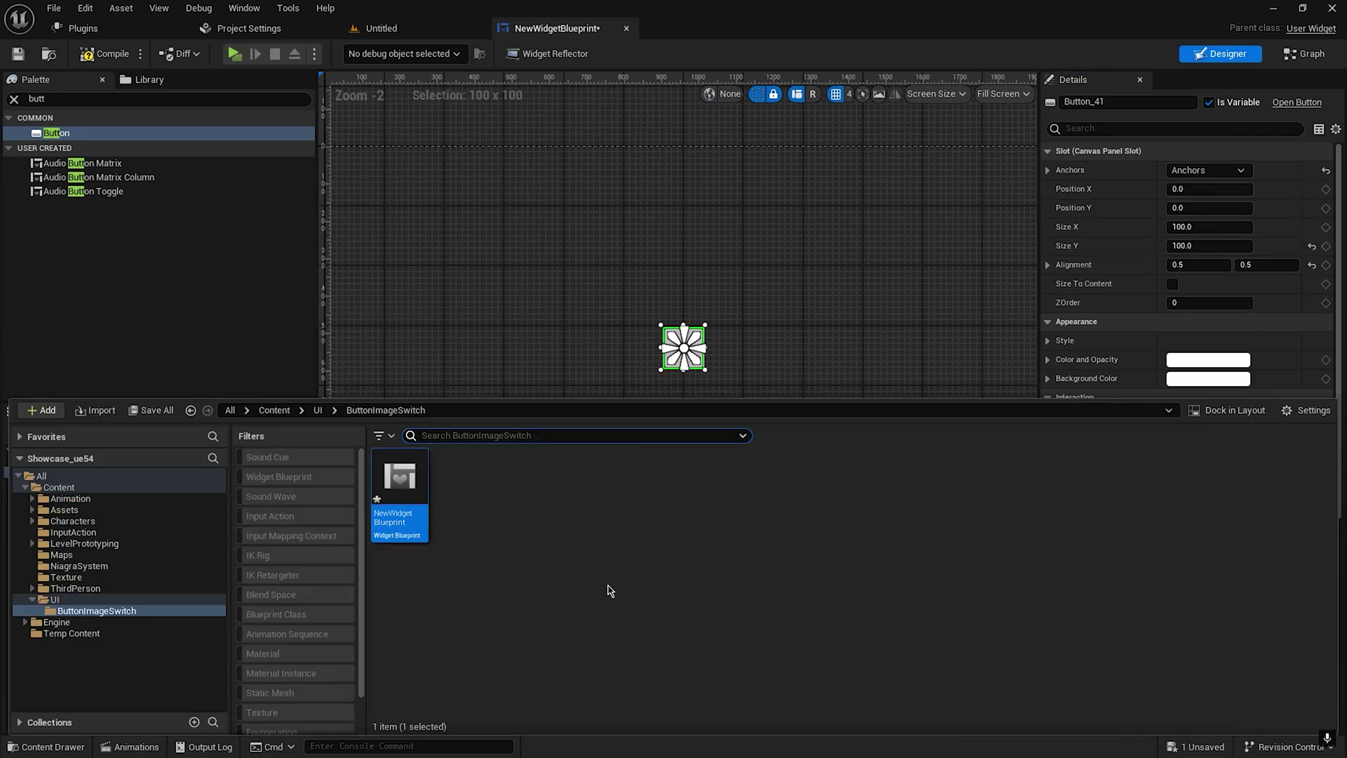
Import the WiiU_Look_Down and WiiU_Look_Up textures and dock the content browser below the designer
right_click(608, 590)
click(556, 586)
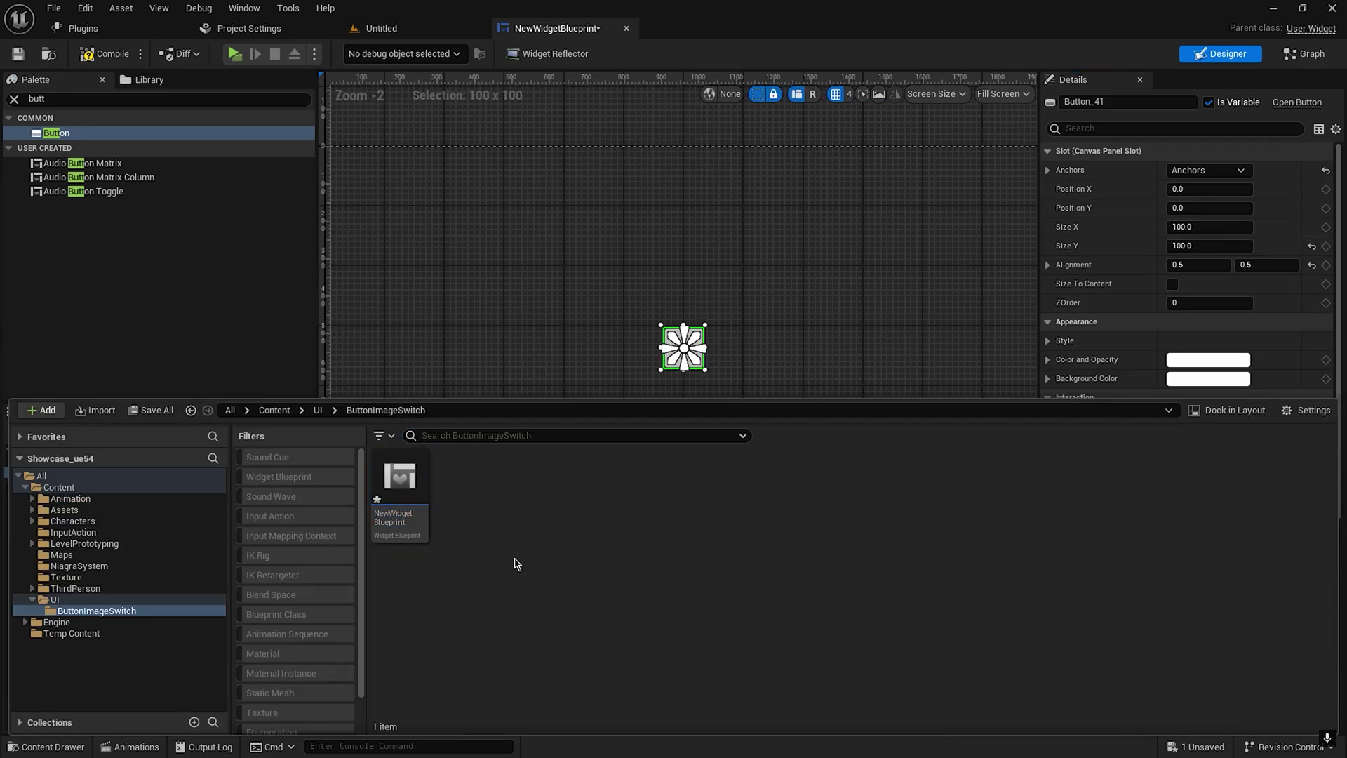
key(alt+Tab)
key(alt+Tab)
key(alt+Tab)
key(alt+Tab)
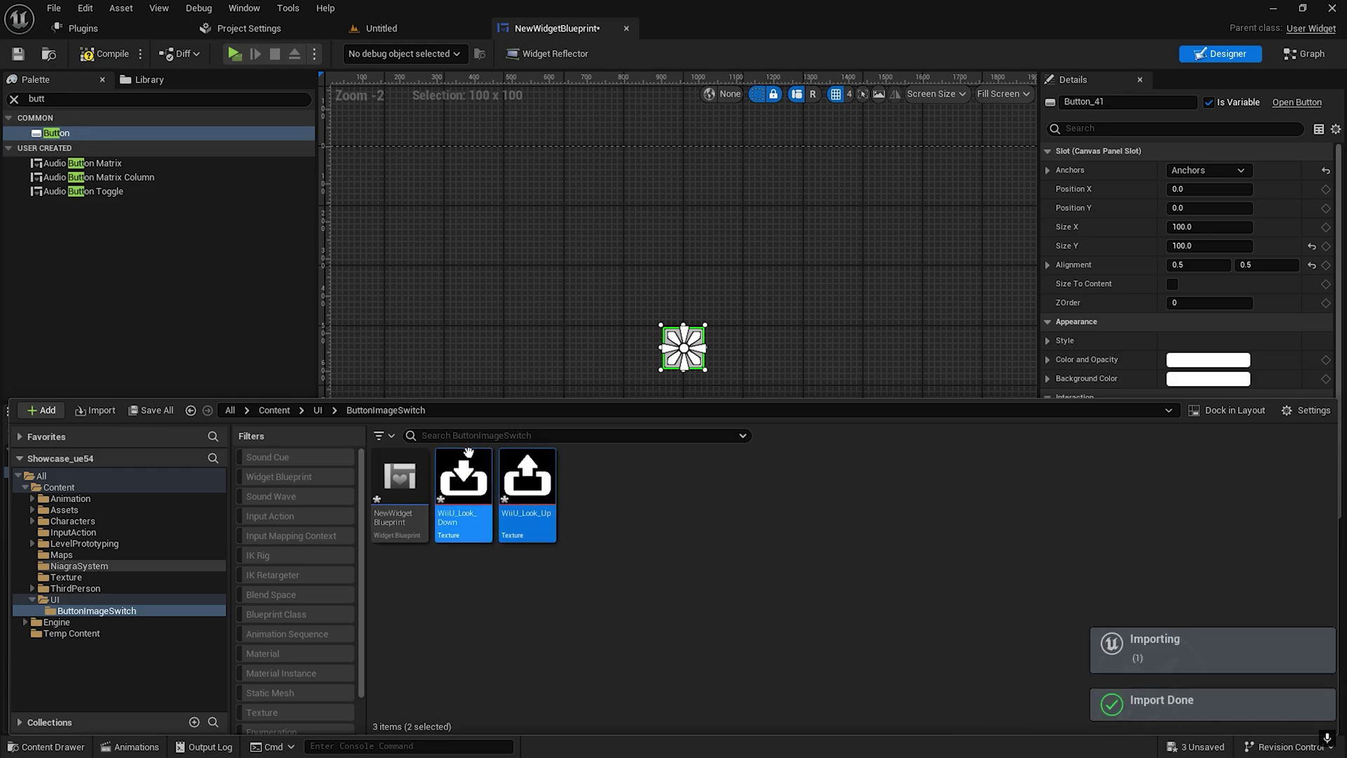
right_drag(505, 315, 525, 258)
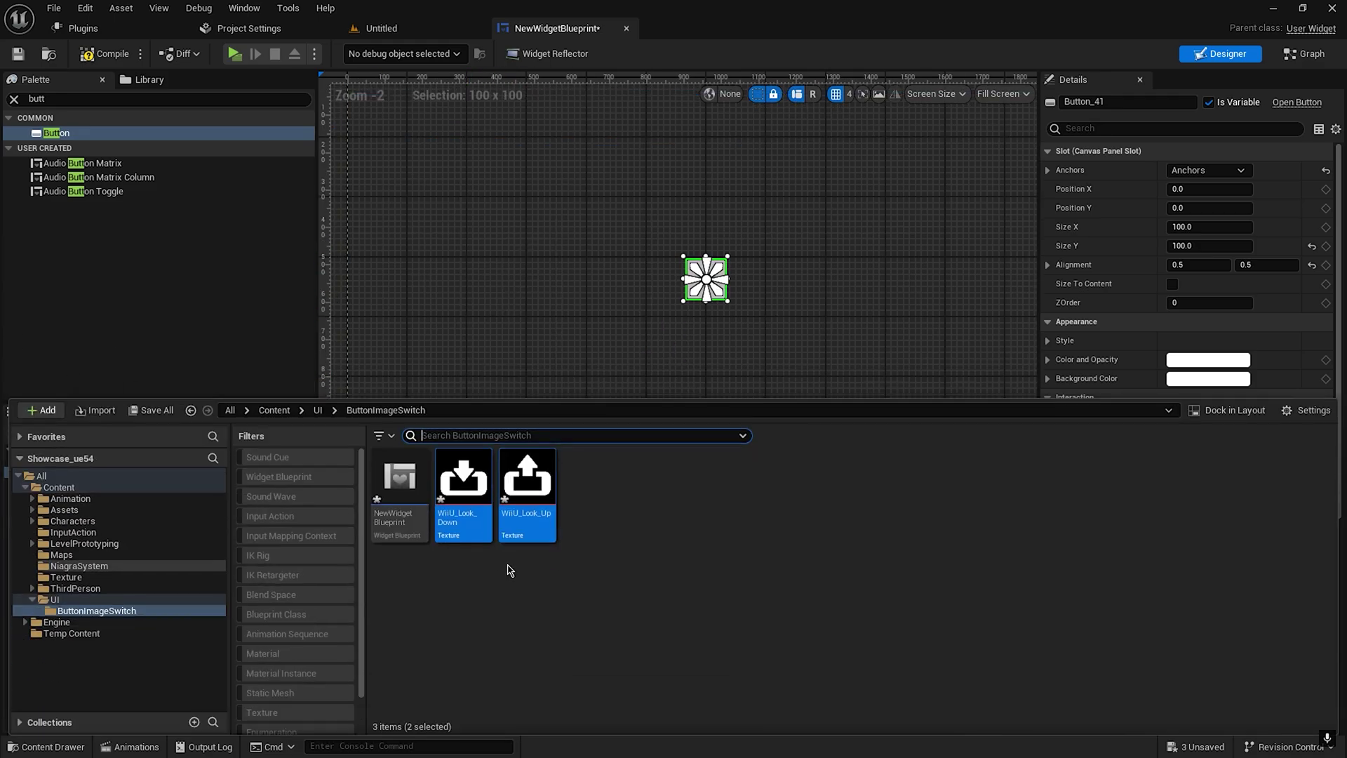
key(ctrl+space)
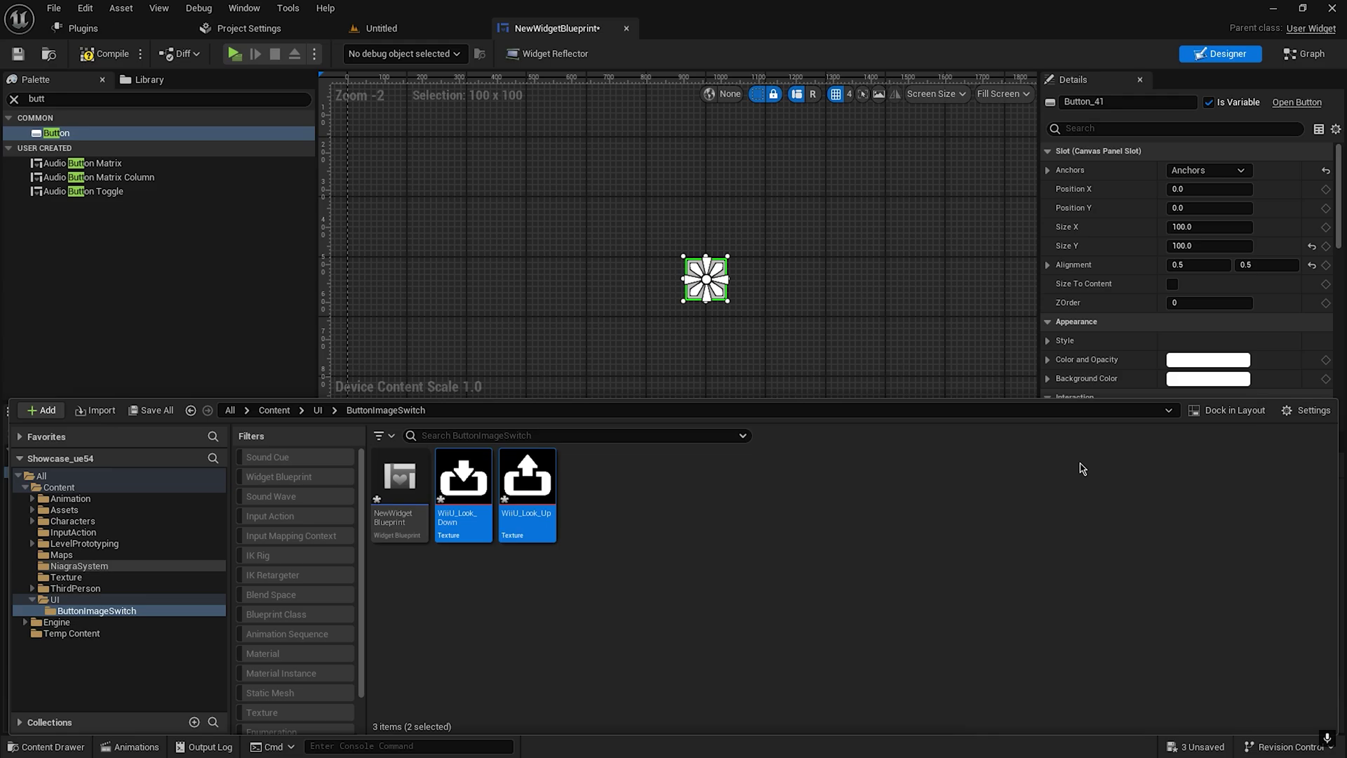
key(ctrl+space)
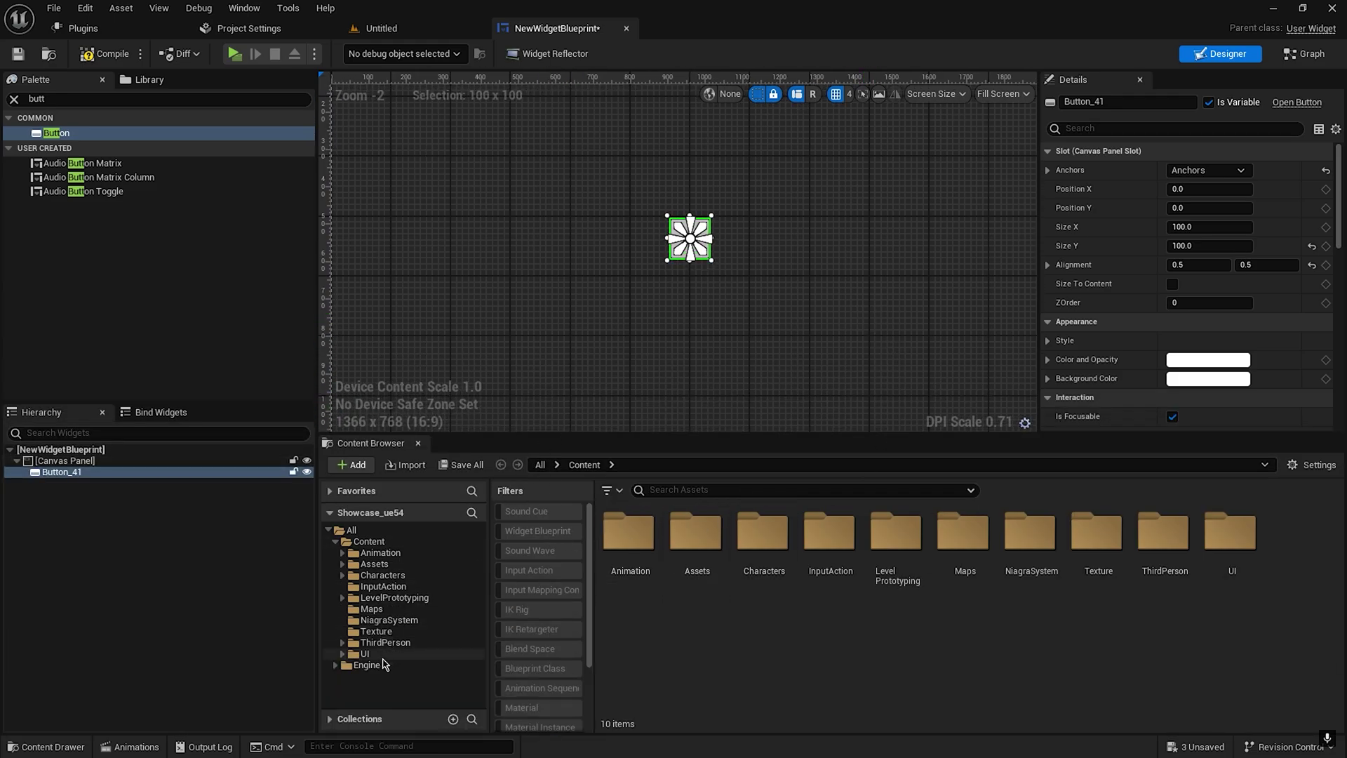
Drag WiiU_Look_Down from ButtonImageSwitch onto Button_41, creating the Image_36 child
double_click(365, 653)
click(390, 664)
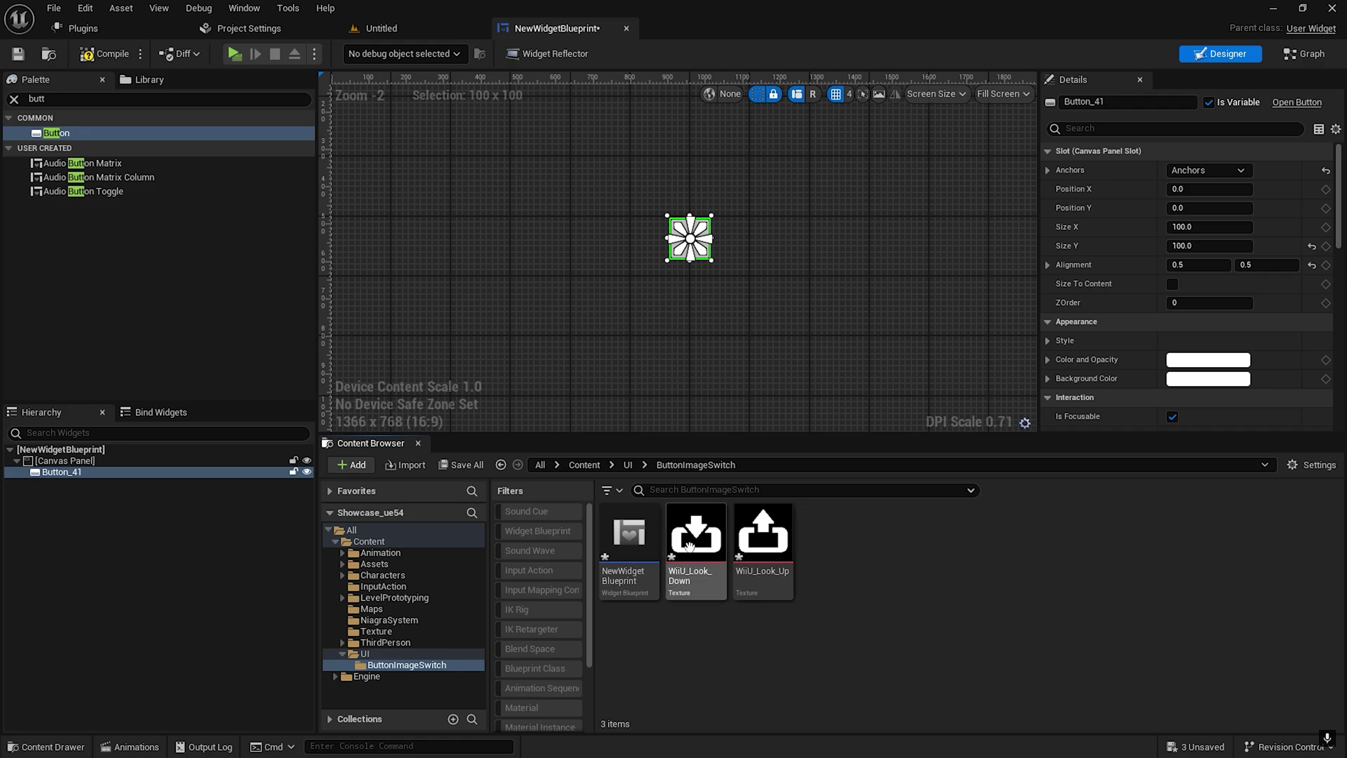
click(689, 546)
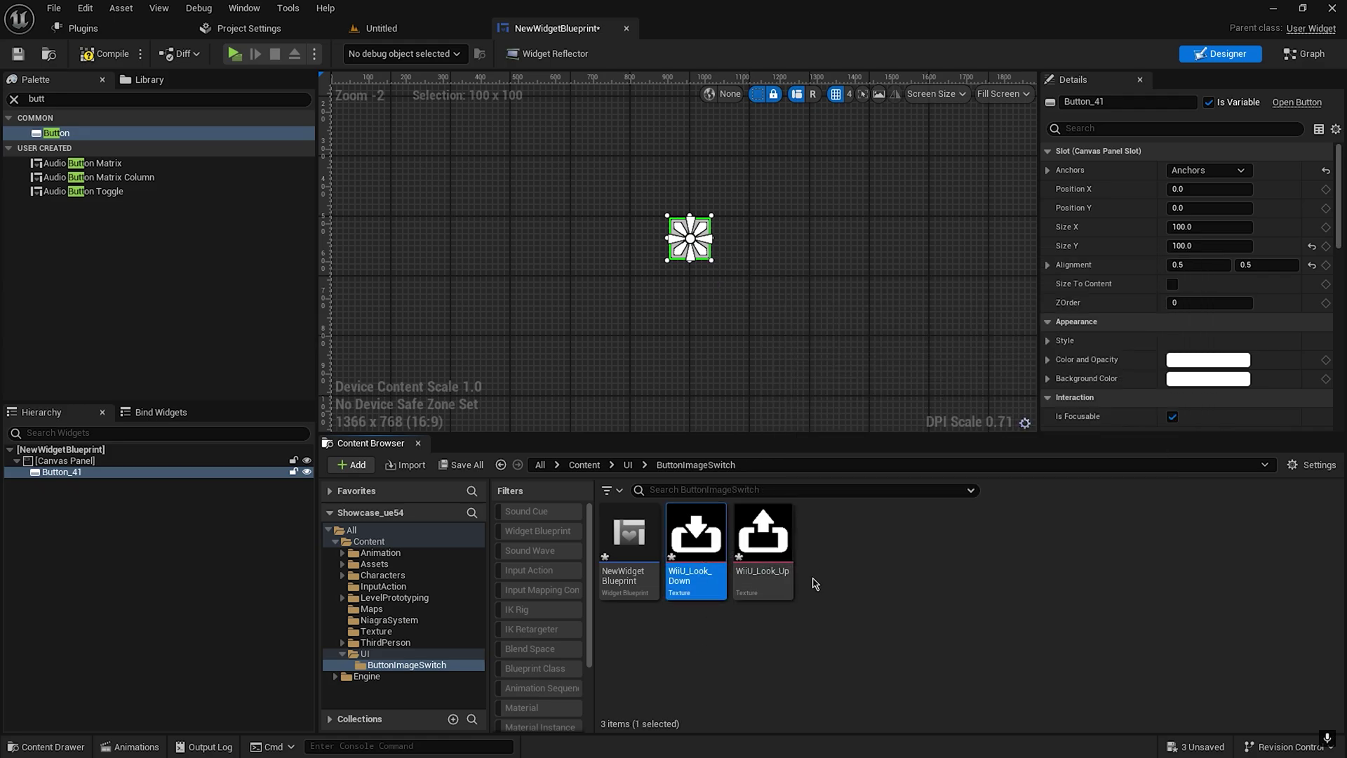
drag(699, 546, 162, 474)
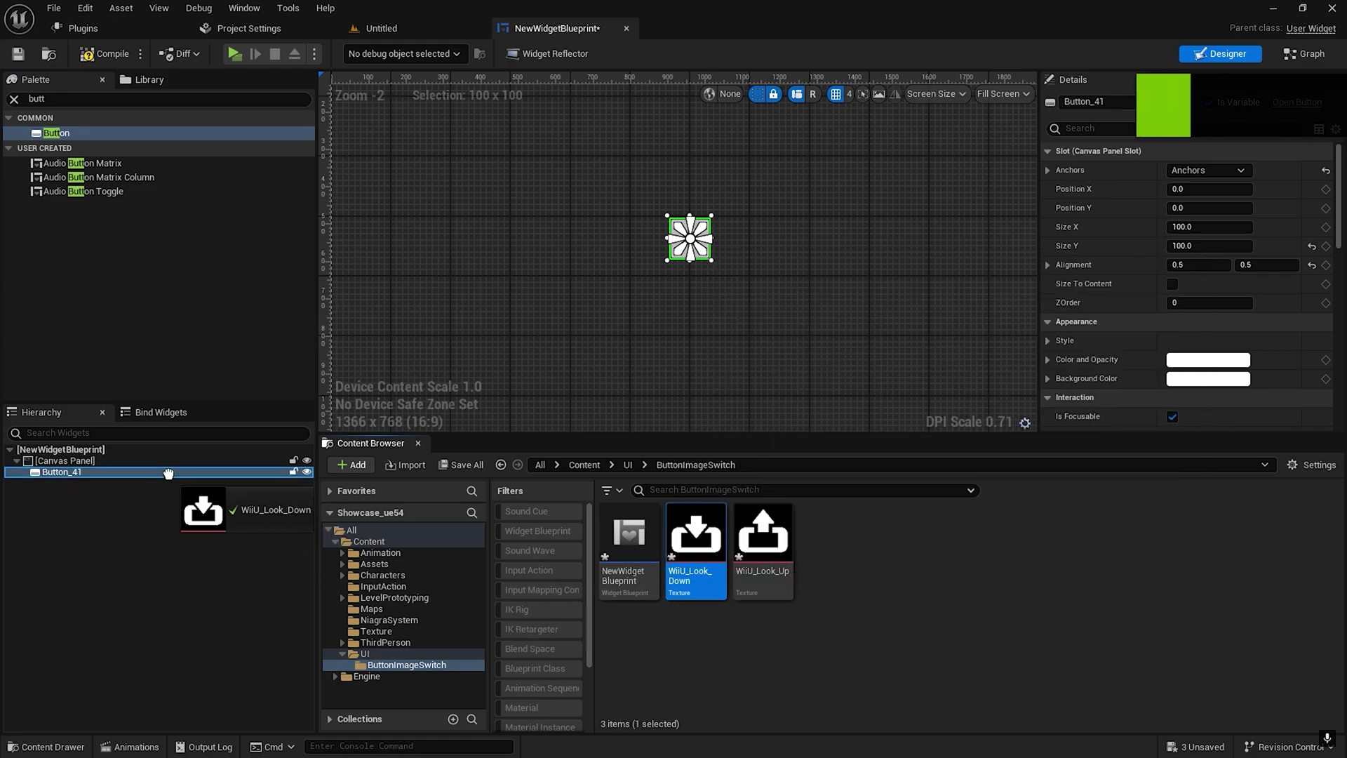
click(77, 484)
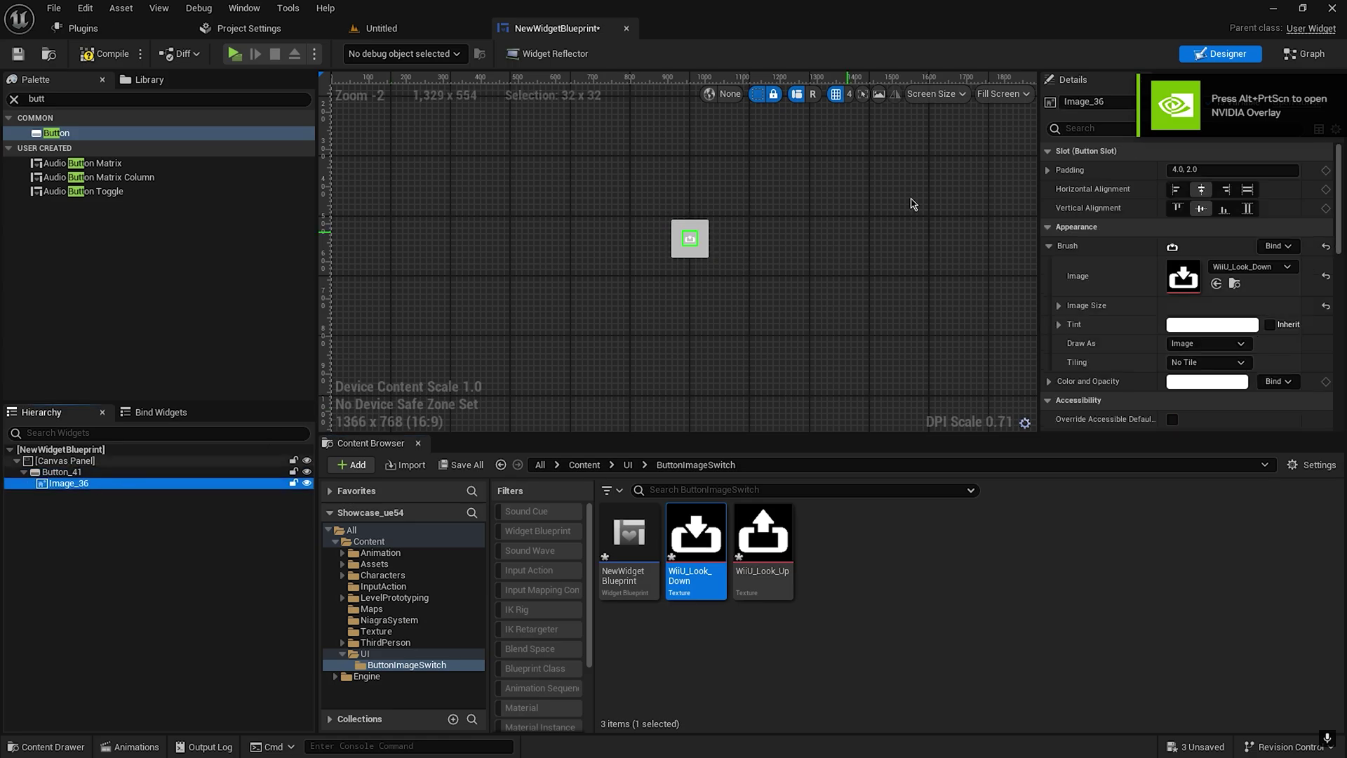
scroll(766, 287, down, 1)
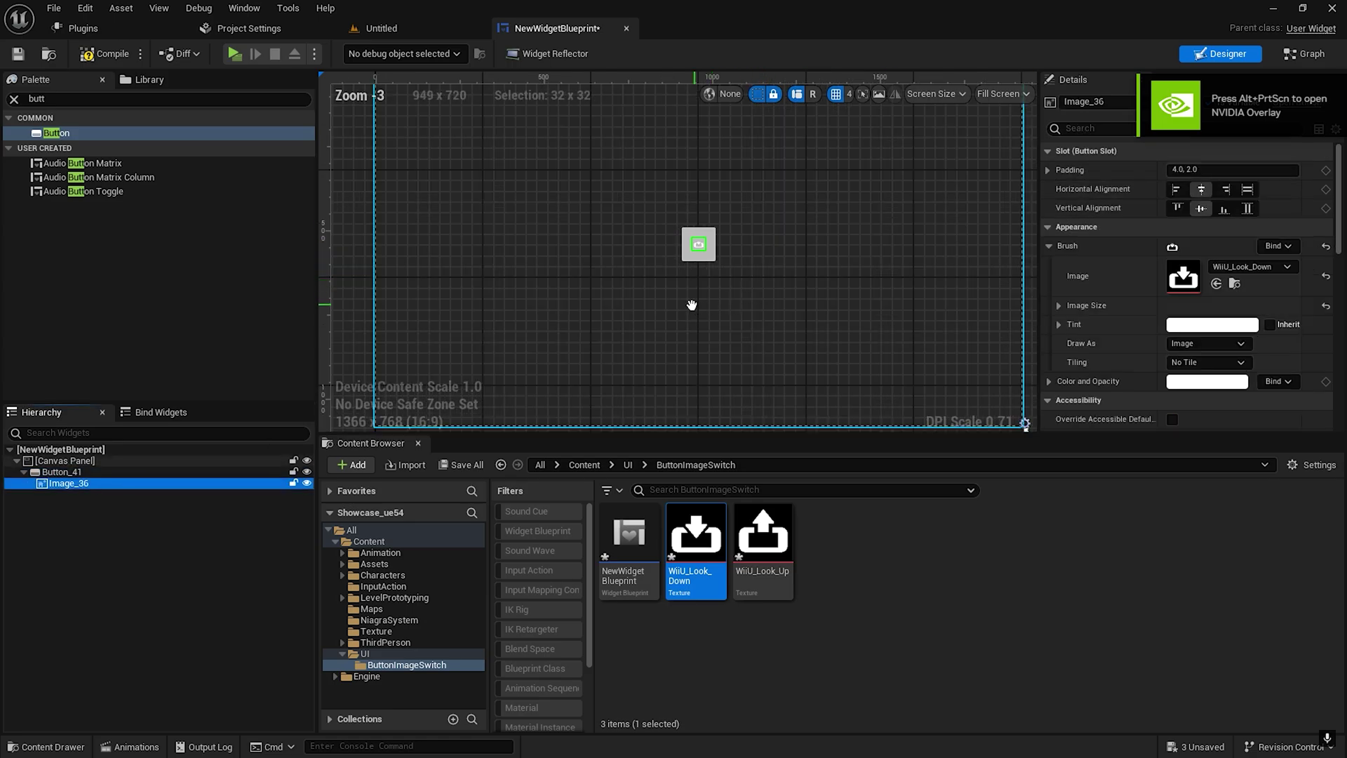
scroll(692, 304, up, 3)
scroll(674, 288, up, 4)
scroll(692, 308, up, 3)
scroll(711, 323, up, 4)
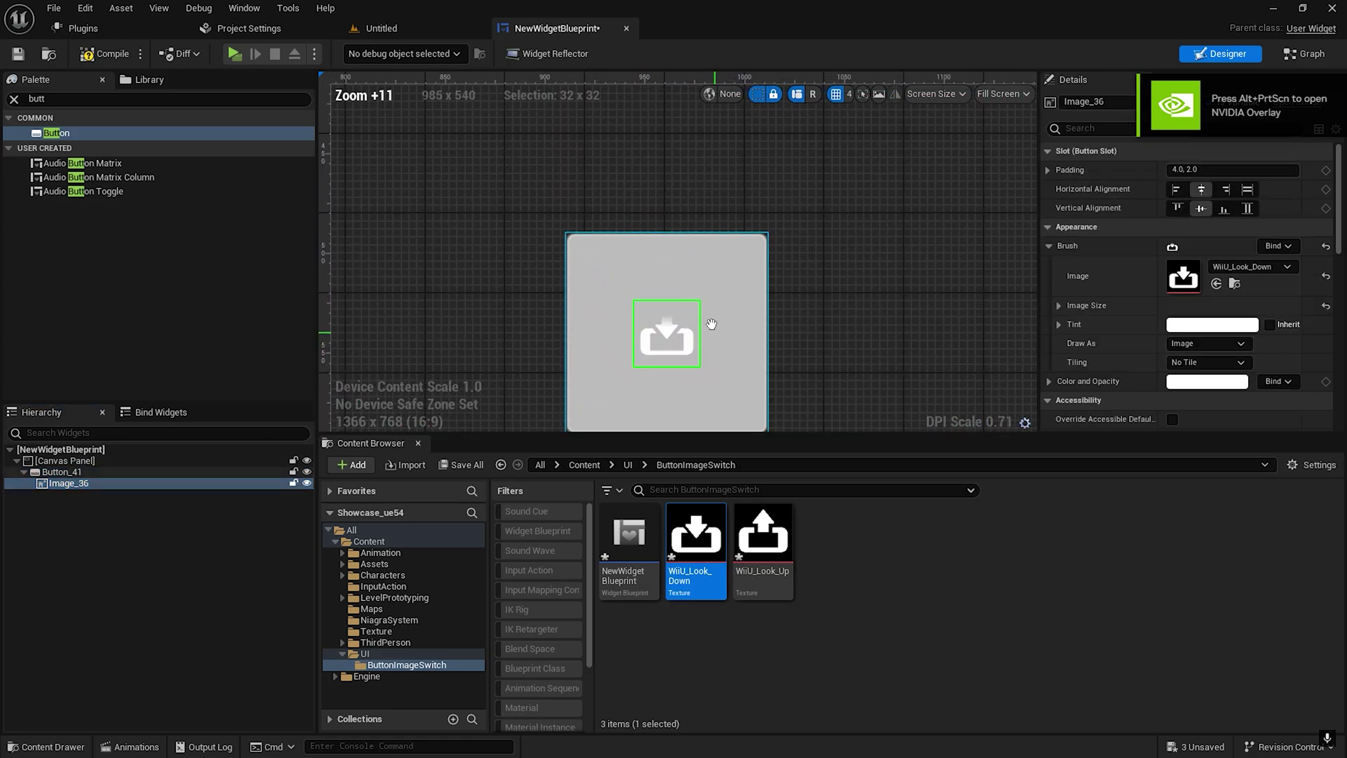
click(734, 298)
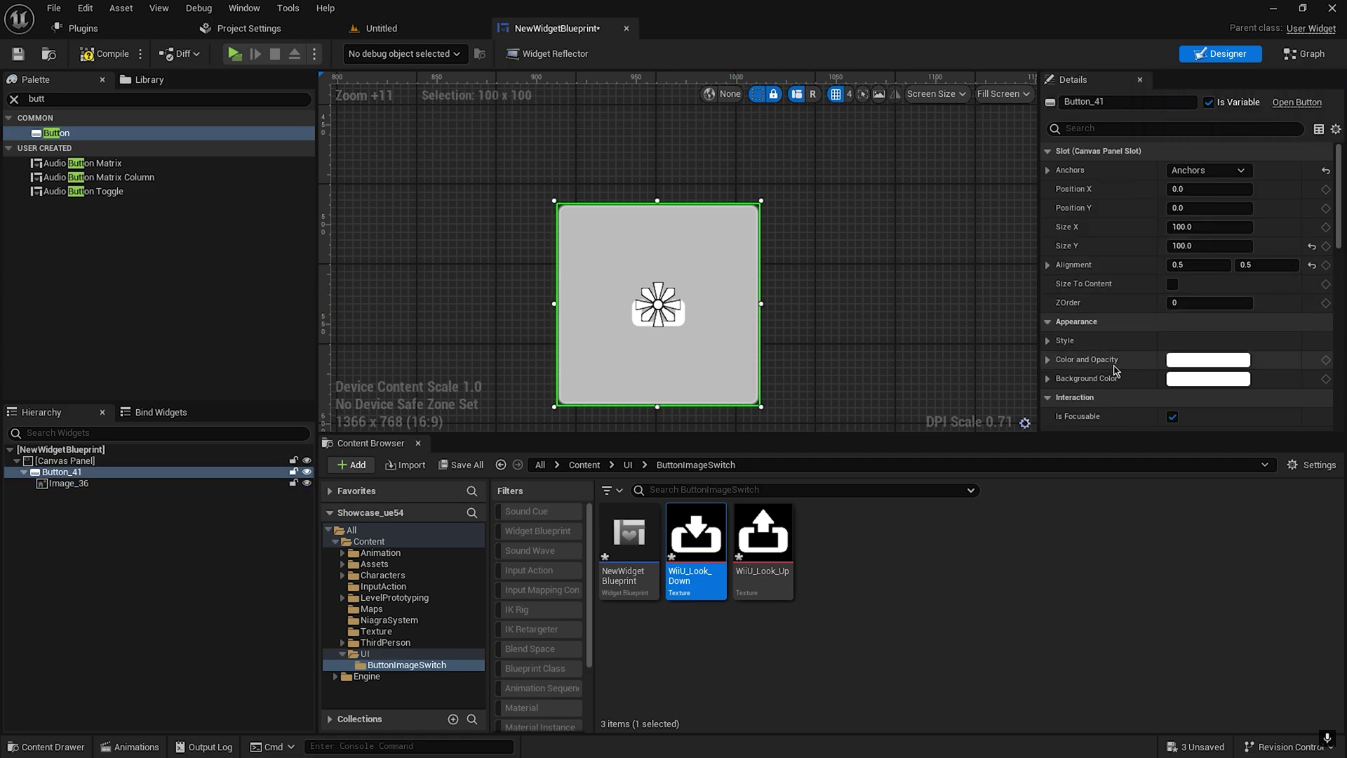
Set the button's Tint alpha to about 0 so its grey background is transparent
click(1100, 360)
scroll(1136, 281, down, 4)
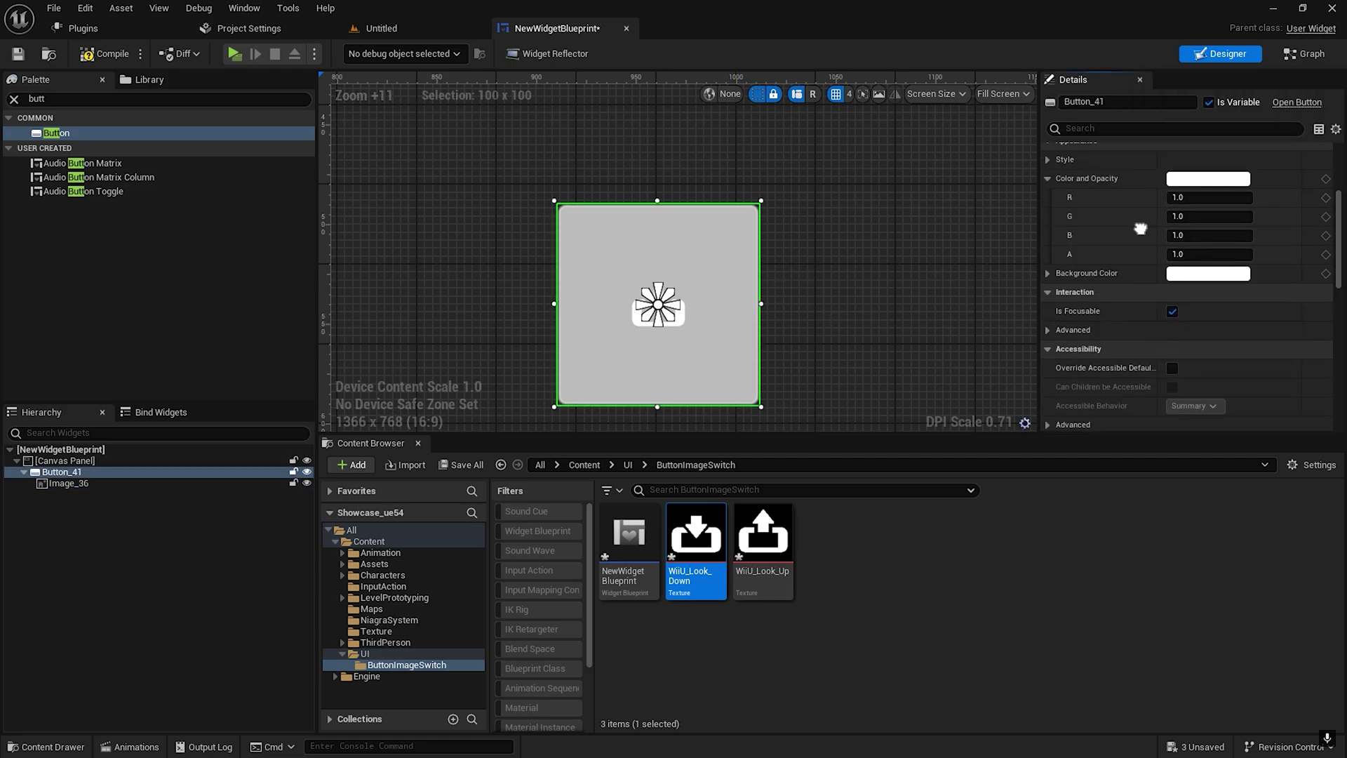
click(1047, 214)
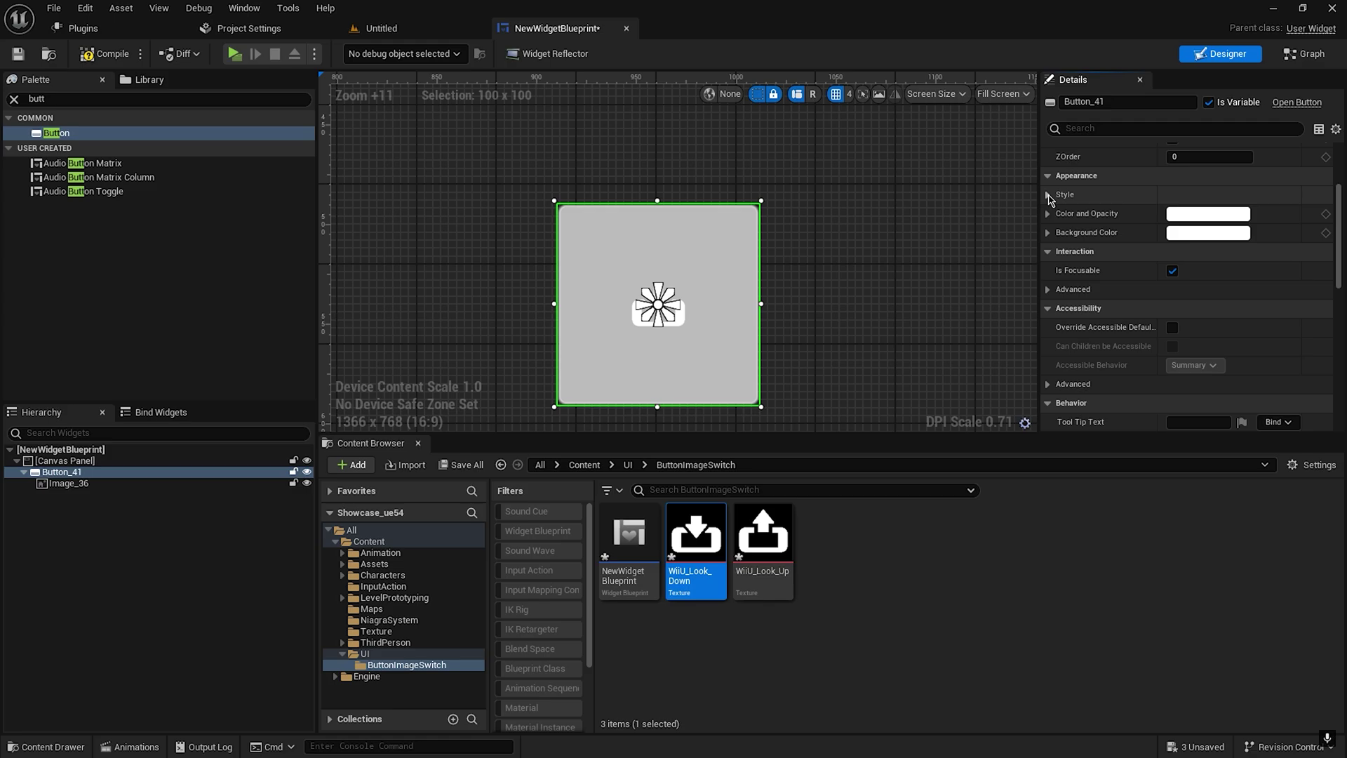
click(1211, 330)
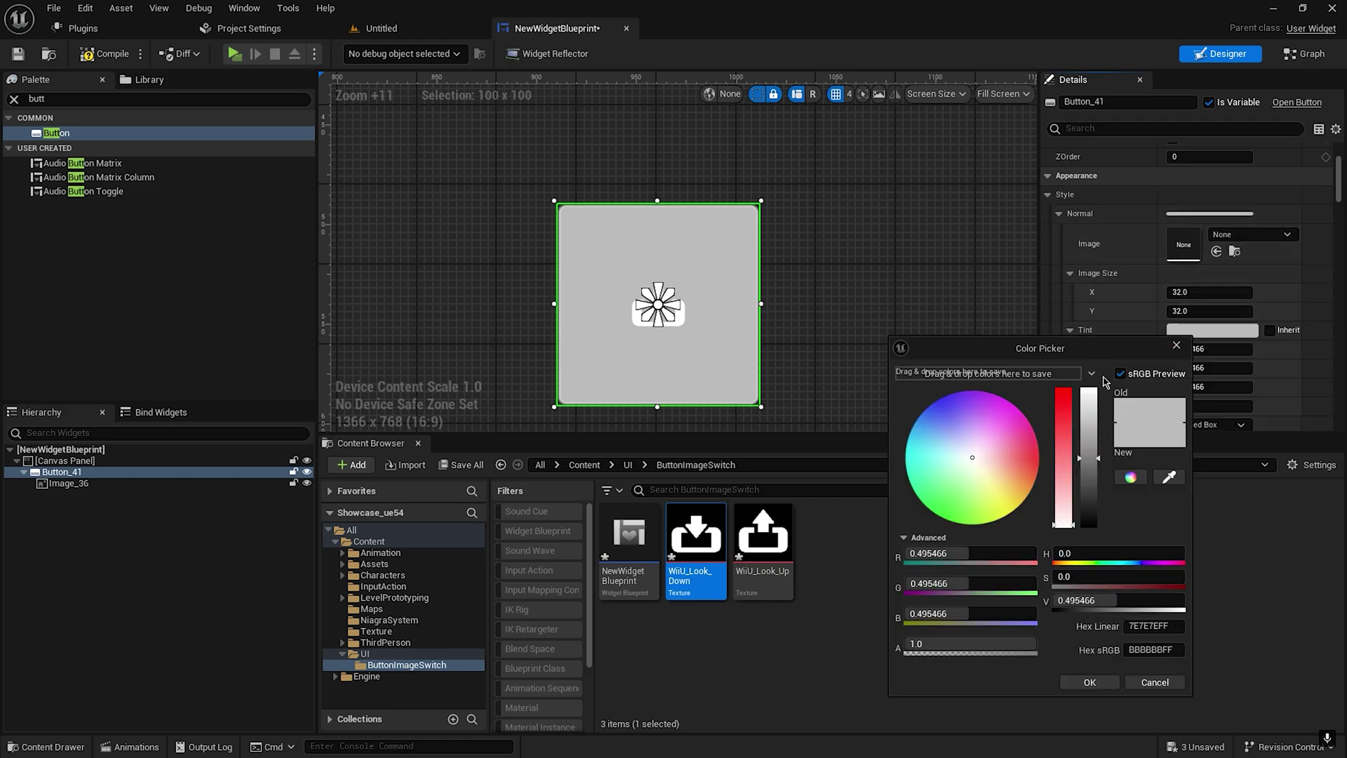
drag(977, 642, 979, 640)
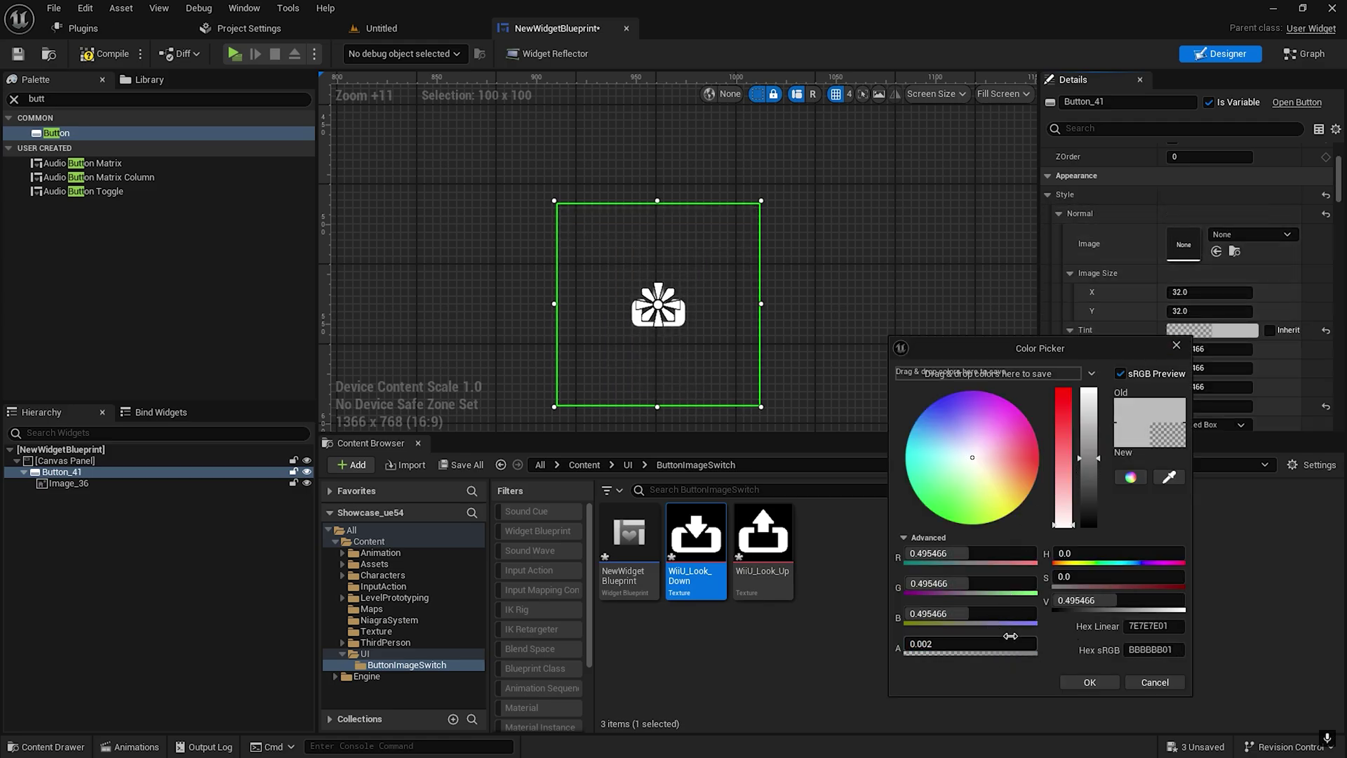
key(Return)
scroll(1193, 280, down, 3)
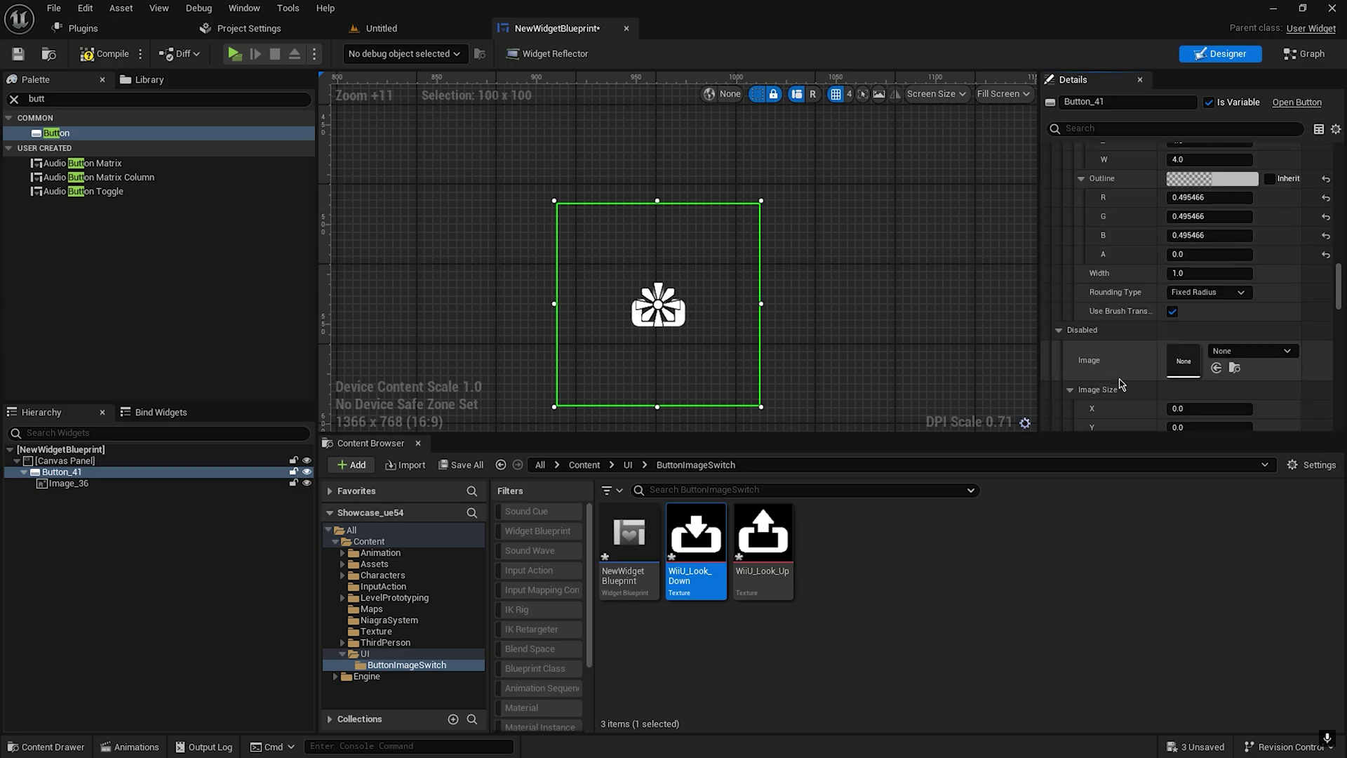
scroll(683, 349, up, 4)
Resize Button_41 to 200 width in its slot size
click(113, 484)
scroll(691, 340, down, 6)
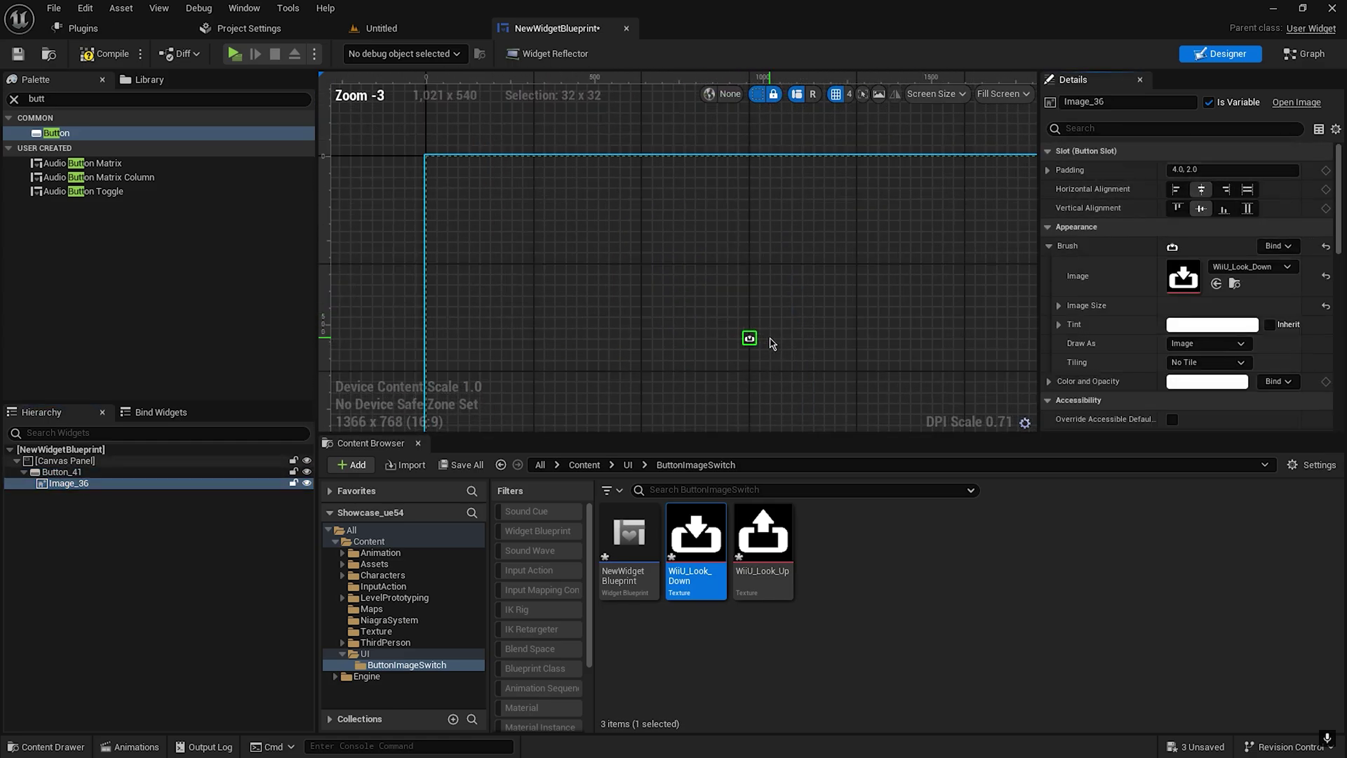
click(669, 330)
mouse_move(1207, 245)
mouse_down()
mouse_move(1193, 245)
mouse_move(1235, 246)
mouse_up()
scroll(746, 271, down, 3)
click(1192, 227)
text(200)
key(Tab)
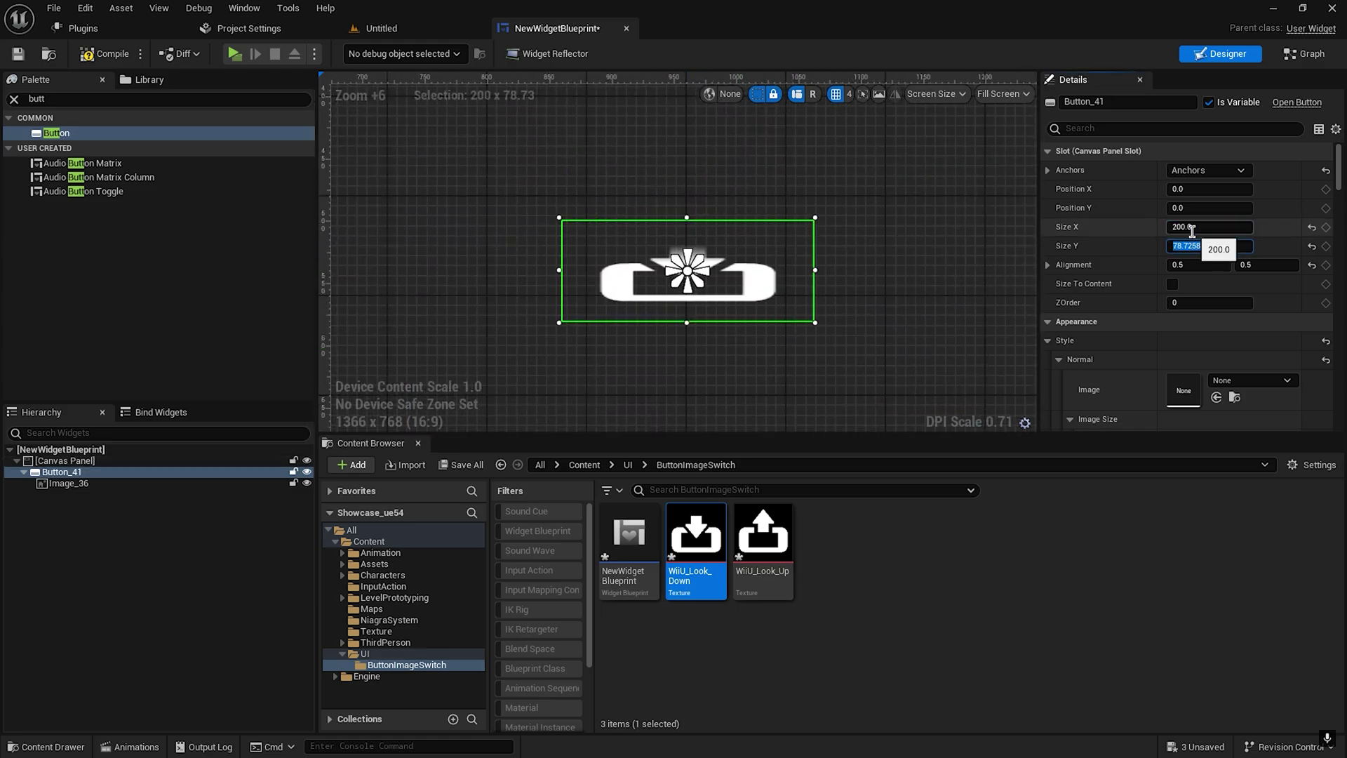
text(200)
key(Return)
Reselect Button_41 and scroll its Details down to the Events section
scroll(845, 313, down, 6)
click(845, 309)
scroll(909, 429, down, 4)
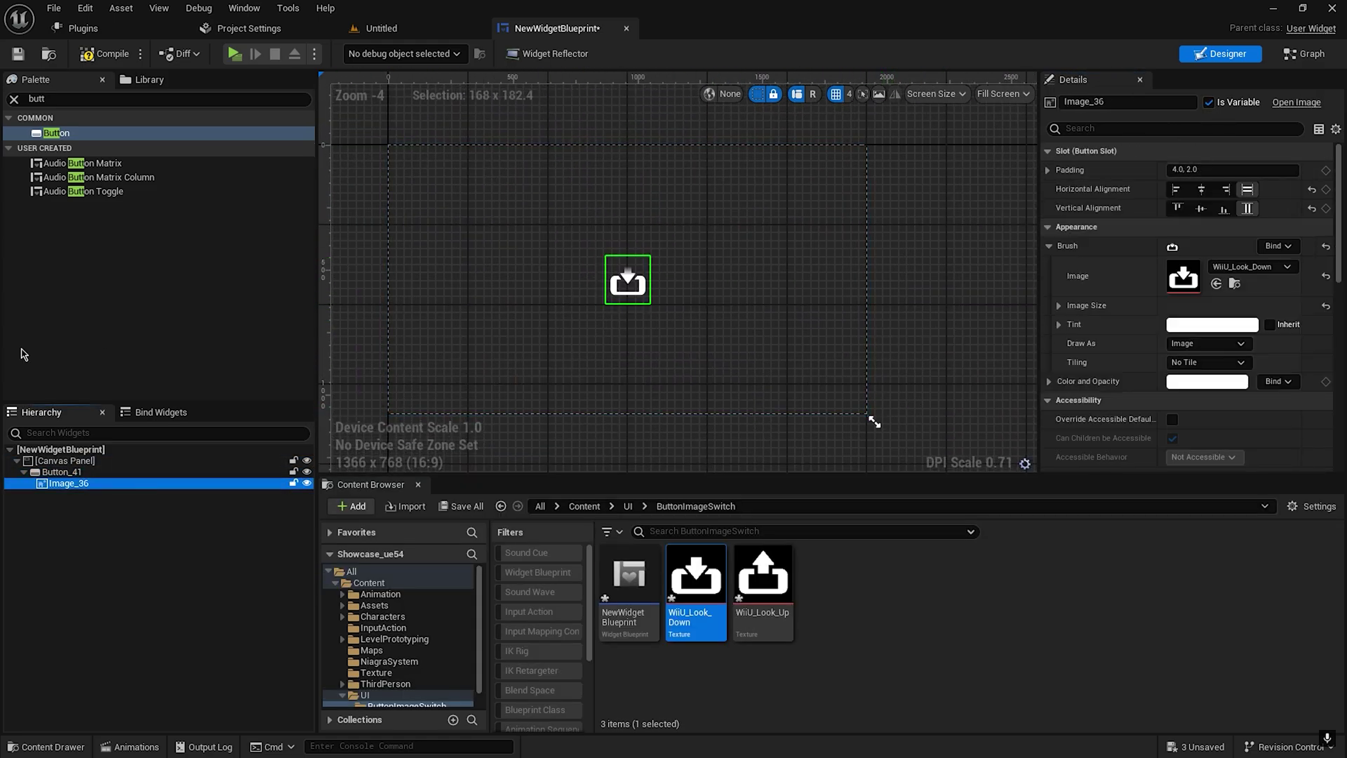
click(62, 472)
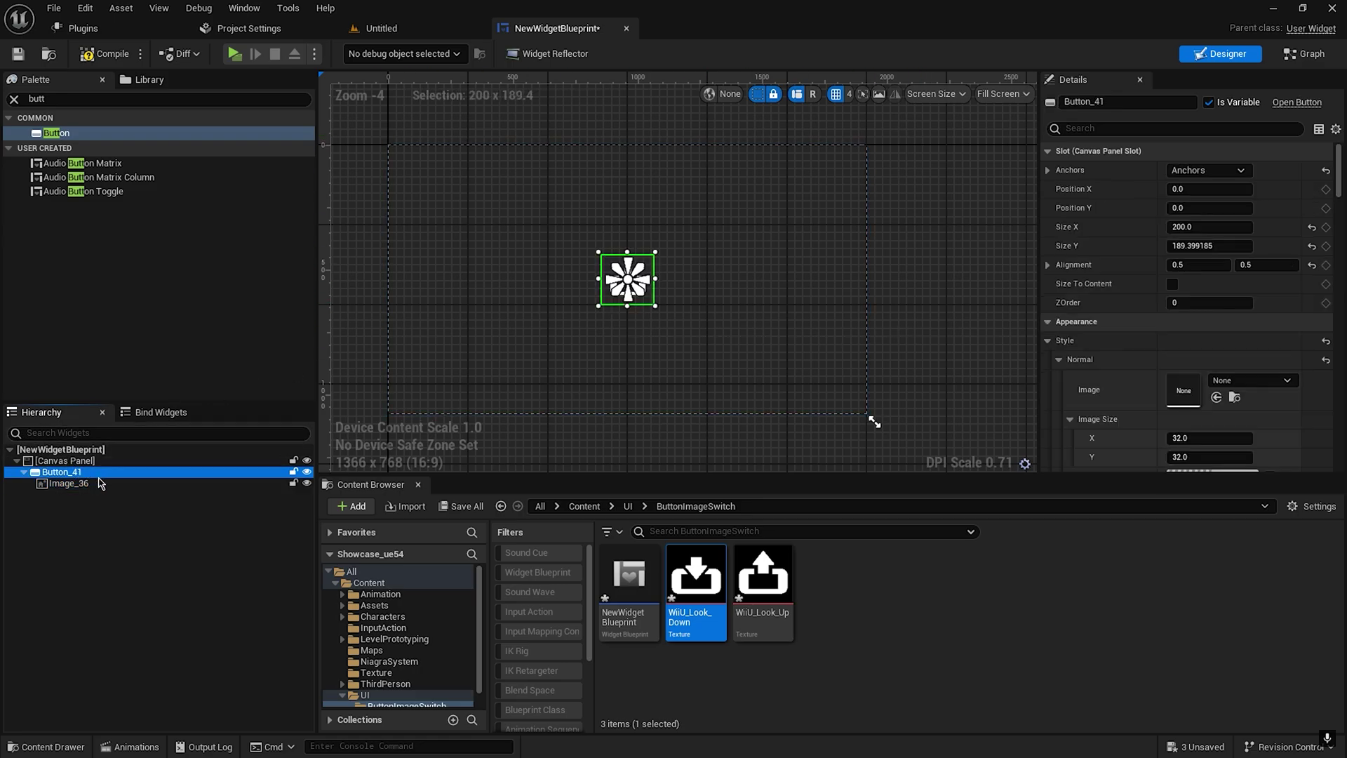
scroll(1340, 190, down, 10)
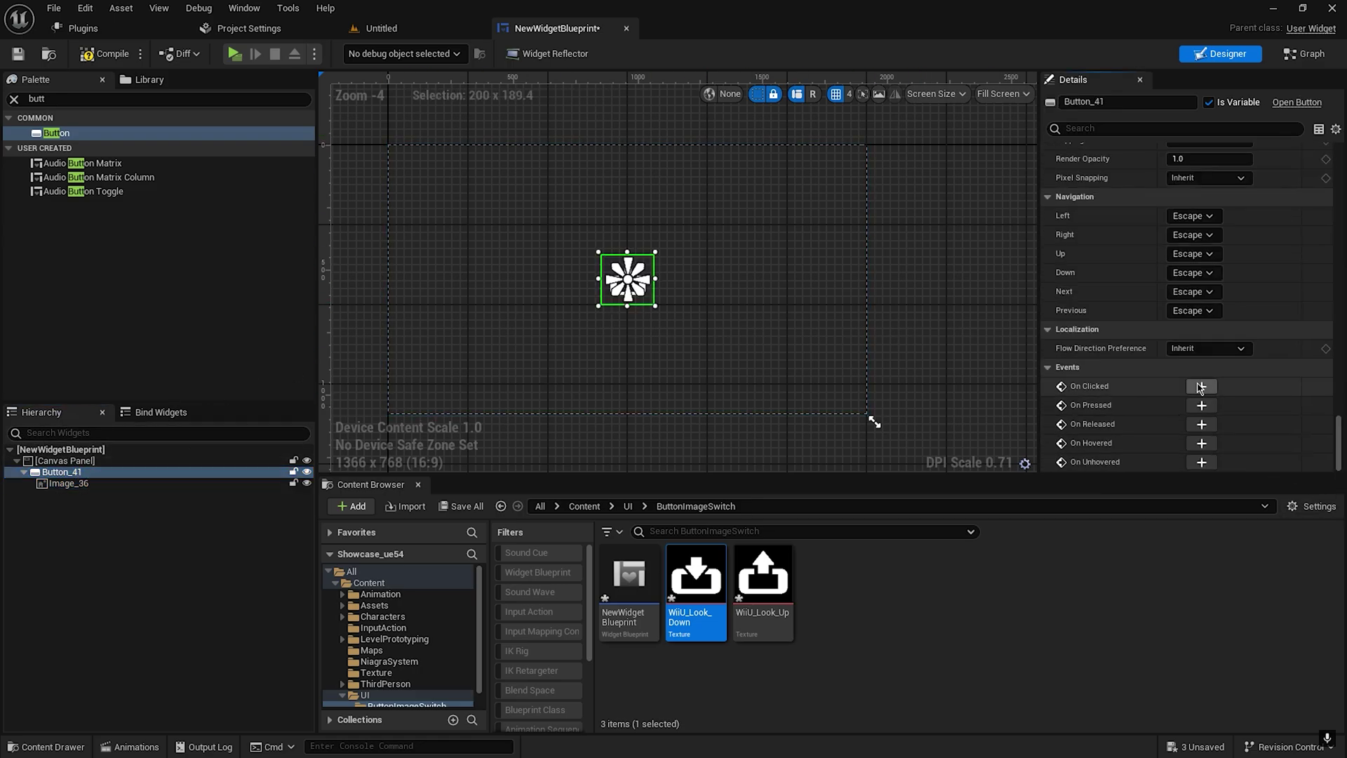
Add Button_41's On Clicked event and a Boolean isClicked variable getter in the graph
click(1202, 387)
mouse_move(1007, 340)
right_down()
mouse_move(535, 279)
mouse_move(634, 219)
mouse_move(559, 288)
right_up()
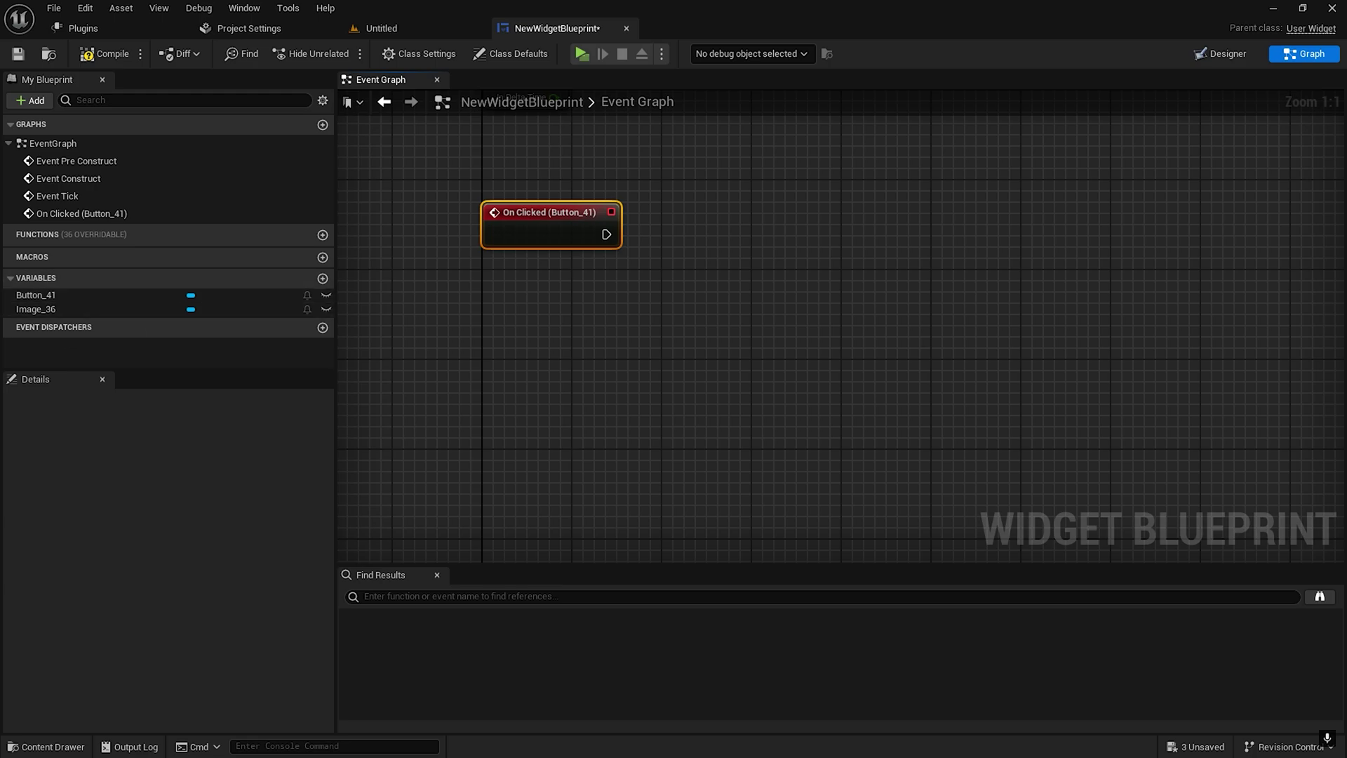
click(323, 279)
text(isClicked)
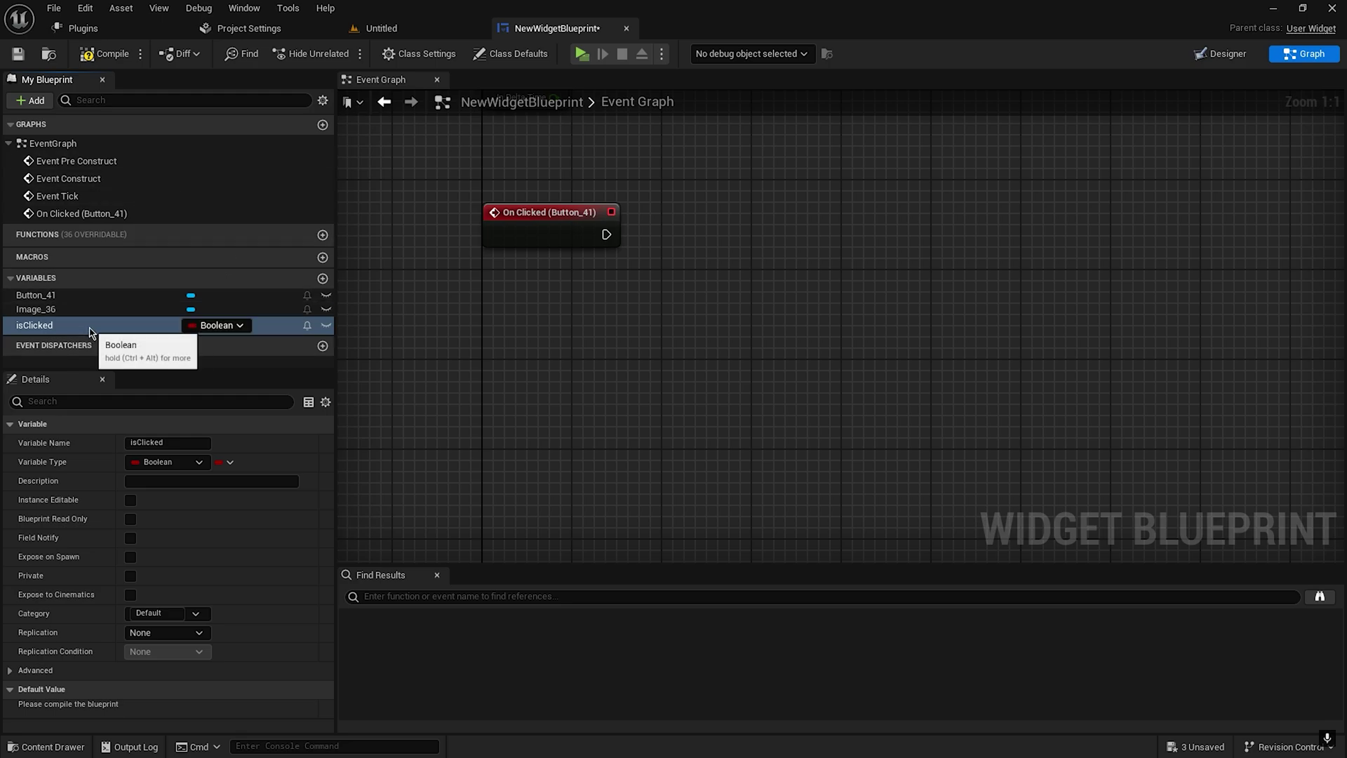
drag(90, 325, 565, 330)
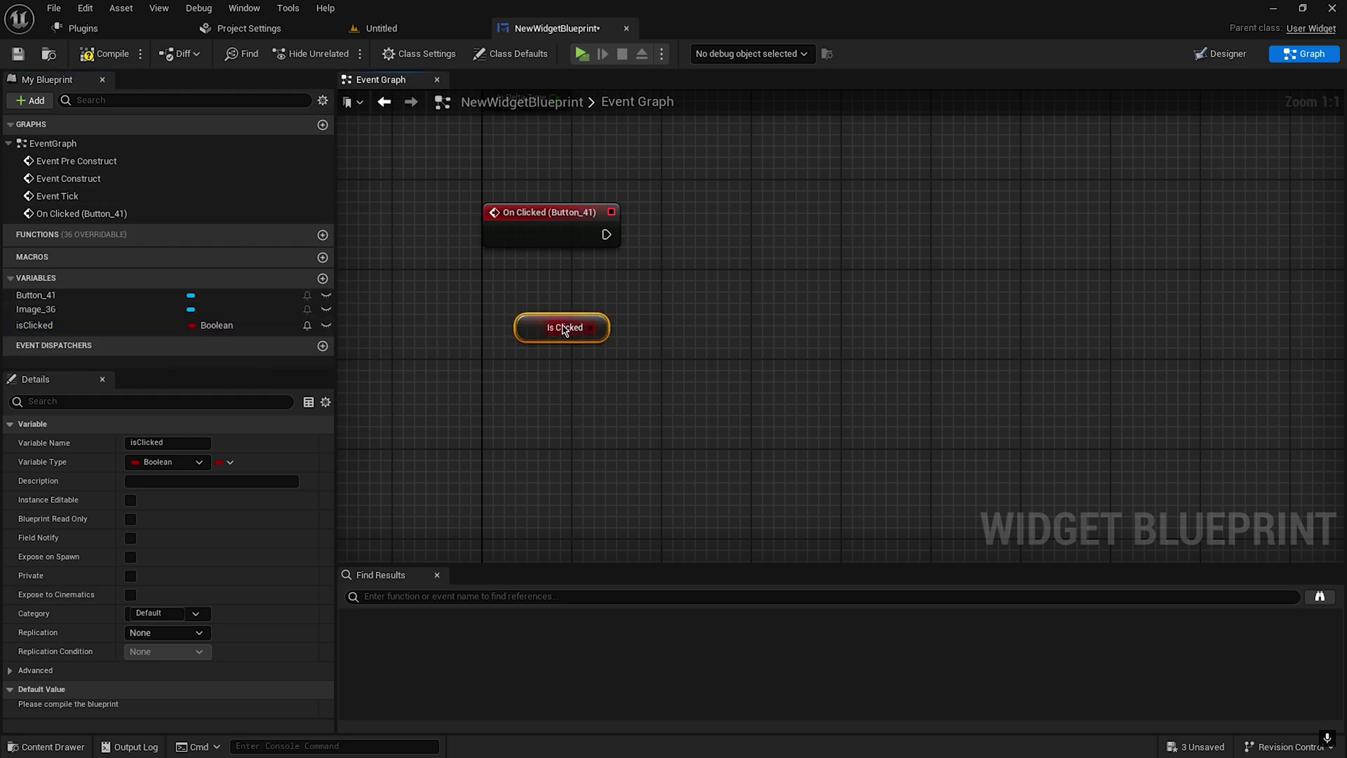
Add a Branch driven by On Clicked, with isClicked as its Condition
click(653, 238)
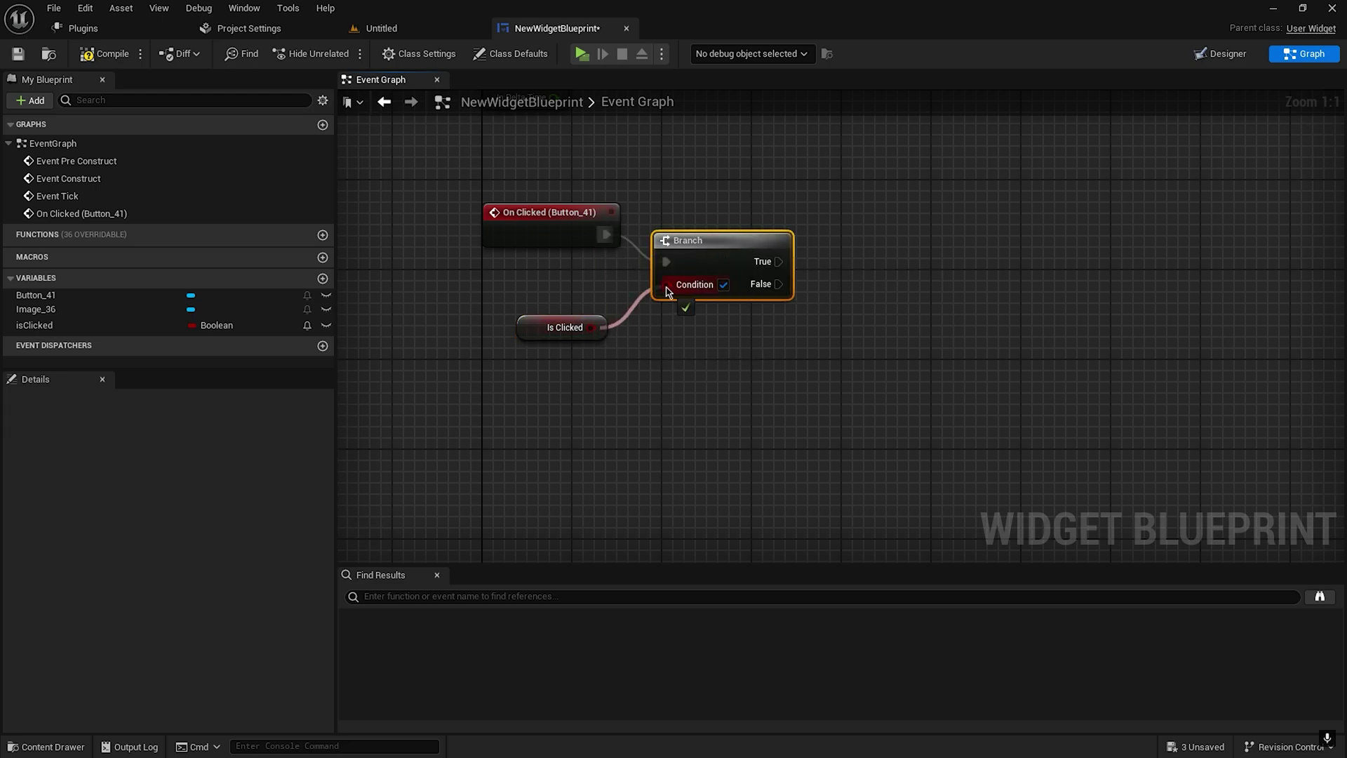
drag(667, 290, 667, 289)
drag(686, 240, 685, 211)
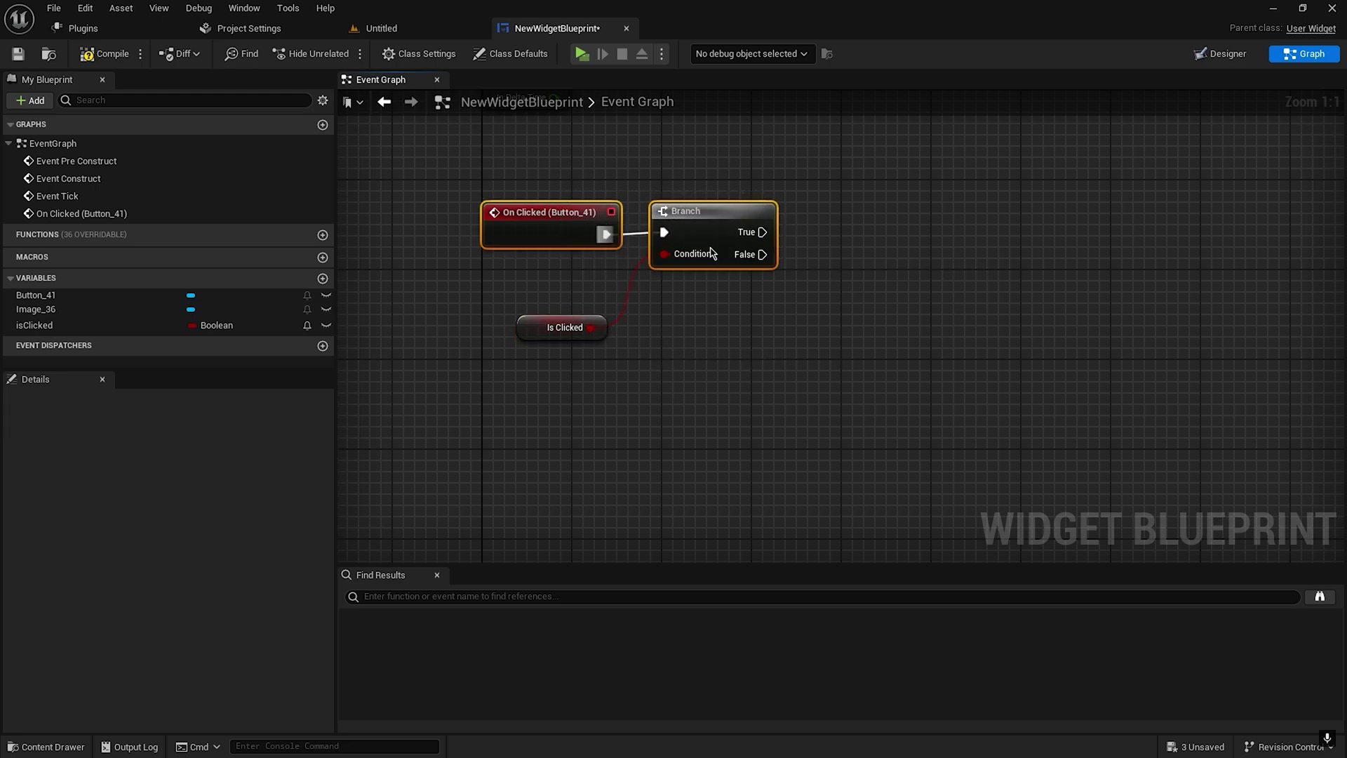
key(q)
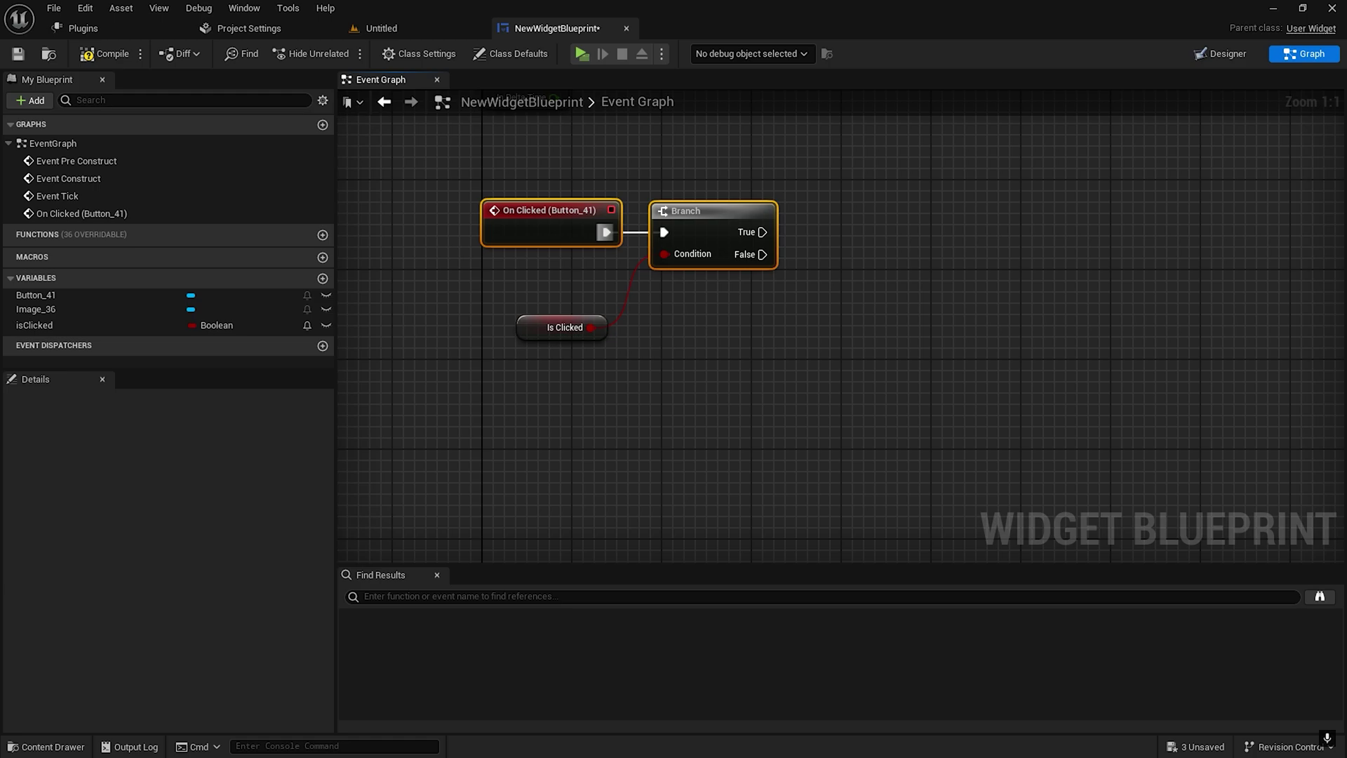
Compile, then add an Image_36 reference feeding a Set Brush from Texture node
click(540, 328)
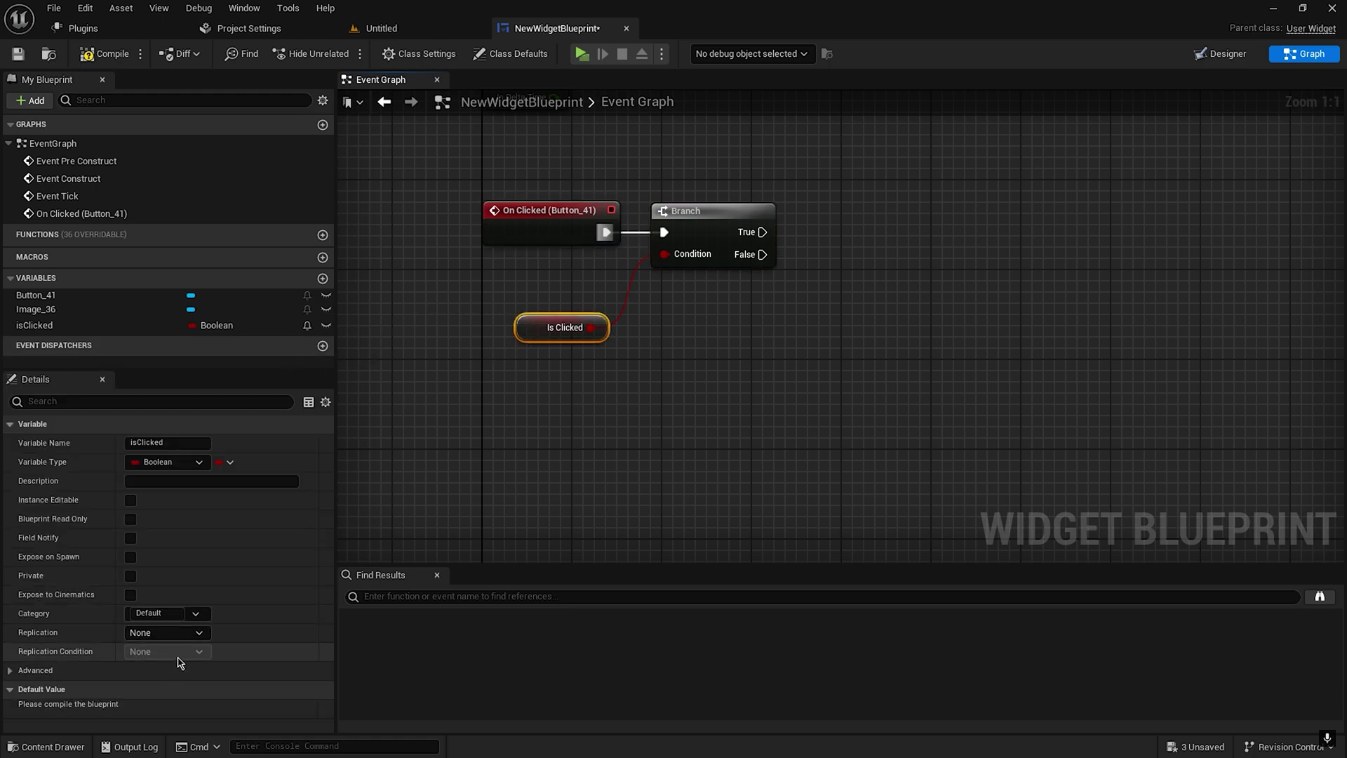
click(91, 61)
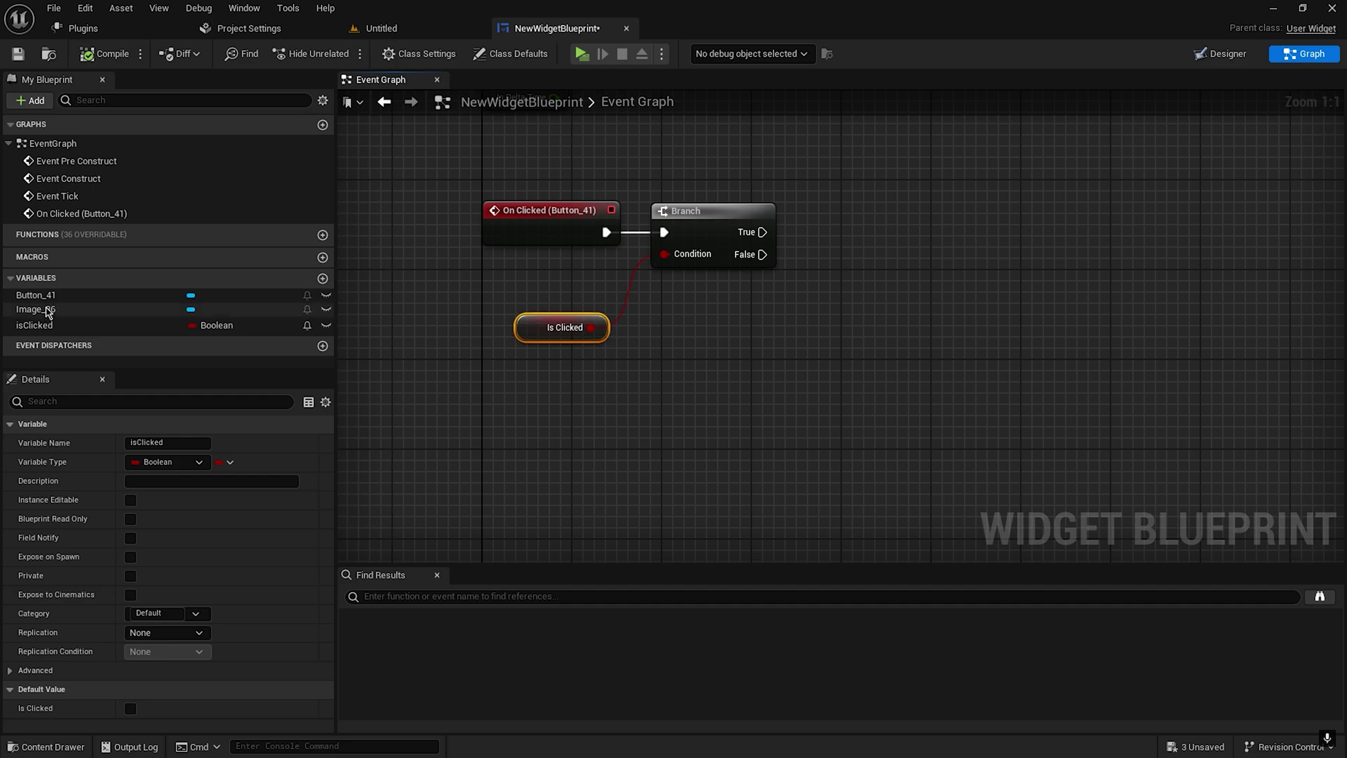
mouse_move(45, 310)
mouse_down()
mouse_move(682, 369)
mouse_move(806, 309)
mouse_up()
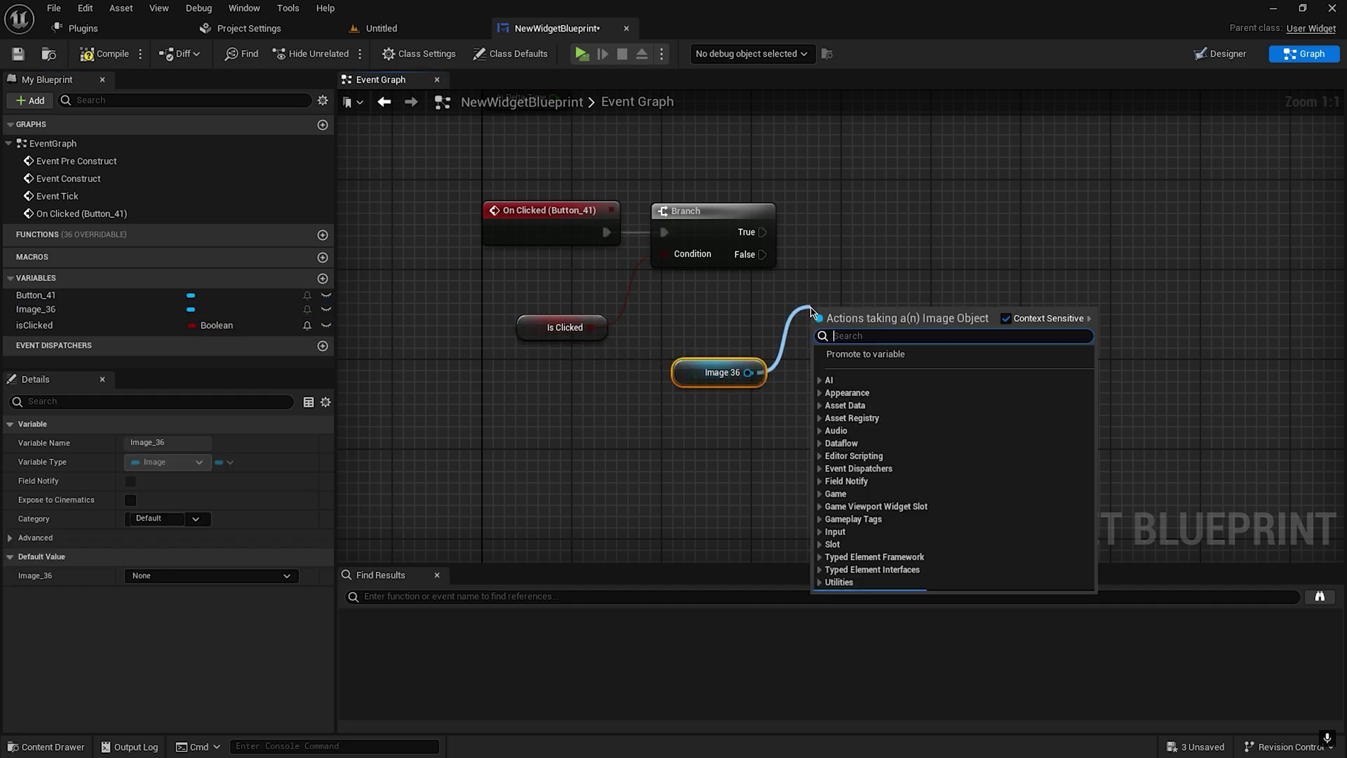
text(set brus)
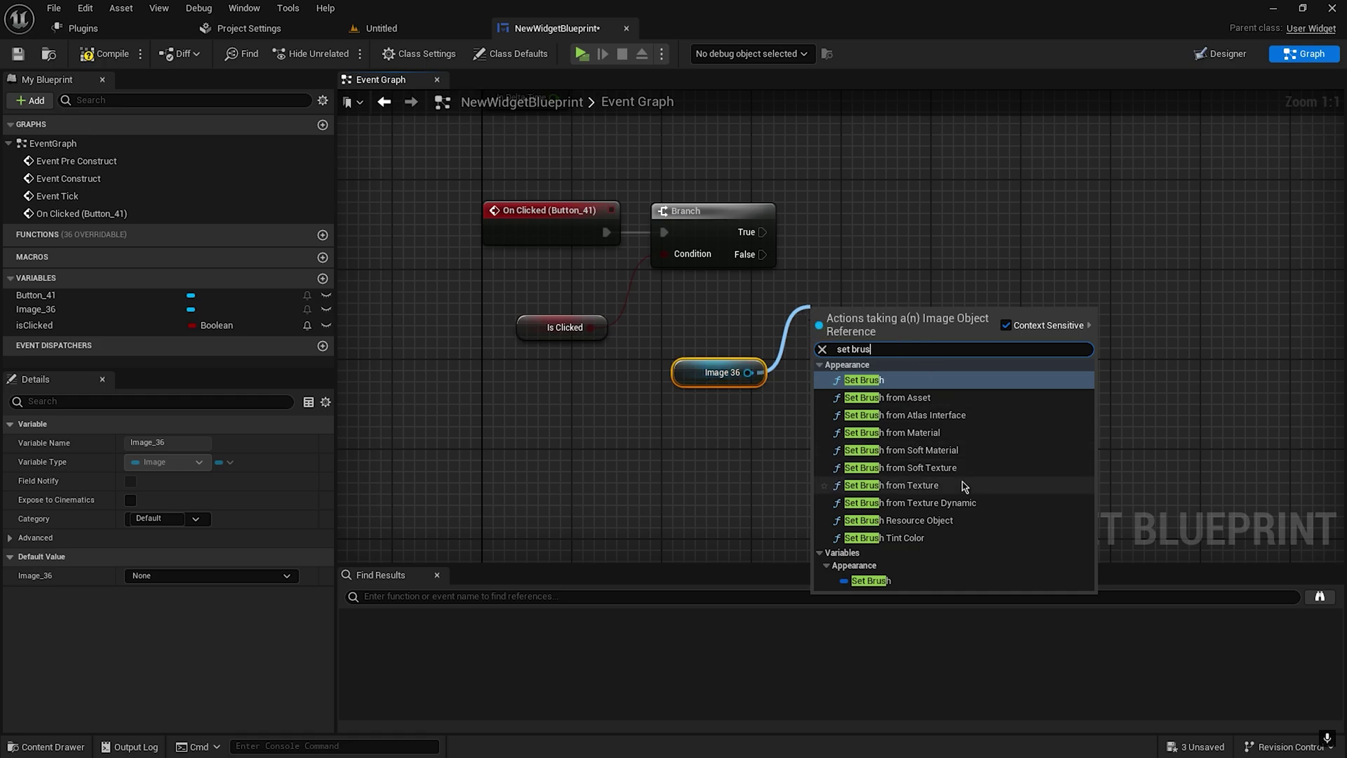
click(927, 485)
drag(878, 317, 900, 204)
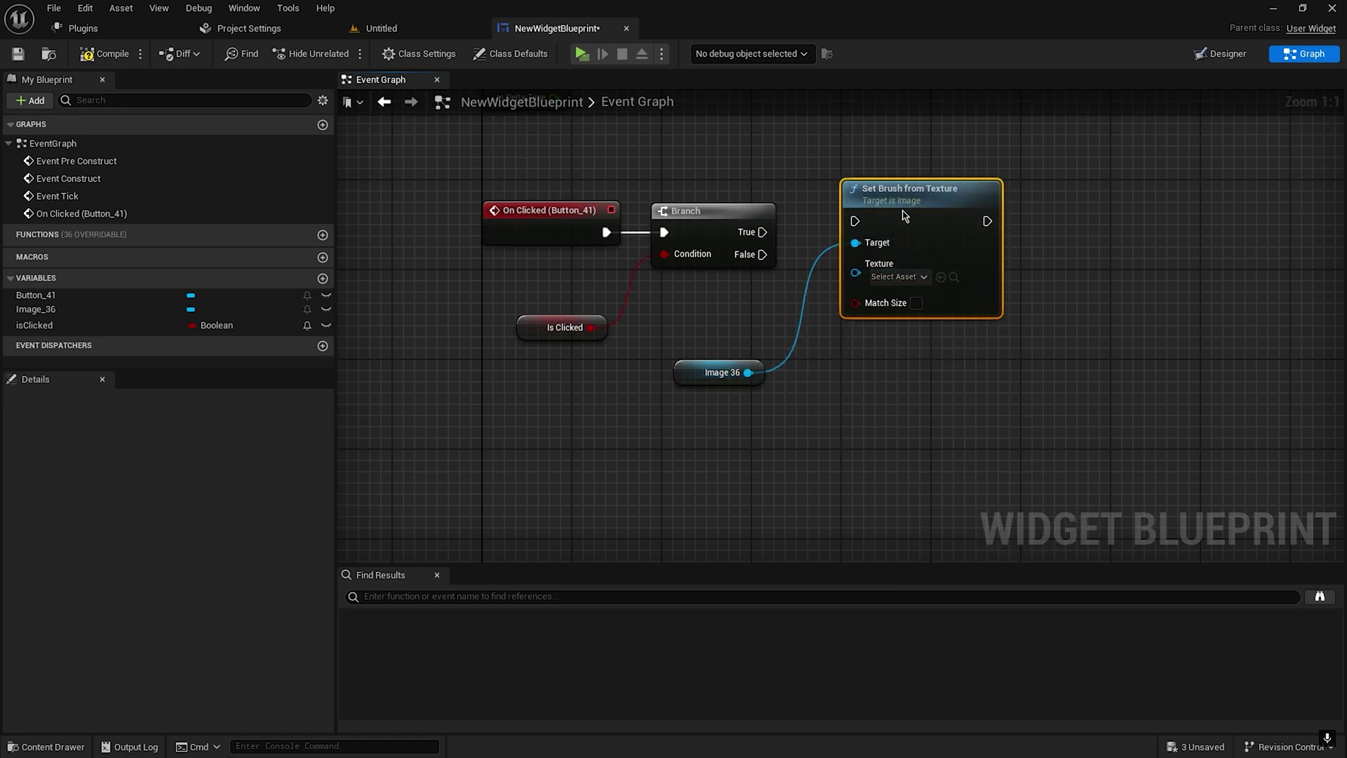
Duplicate the Set Brush from Texture node and wire Image_36 into the copy's Target
key(ctrl+c)
key(ctrl+v)
drag(982, 395, 900, 395)
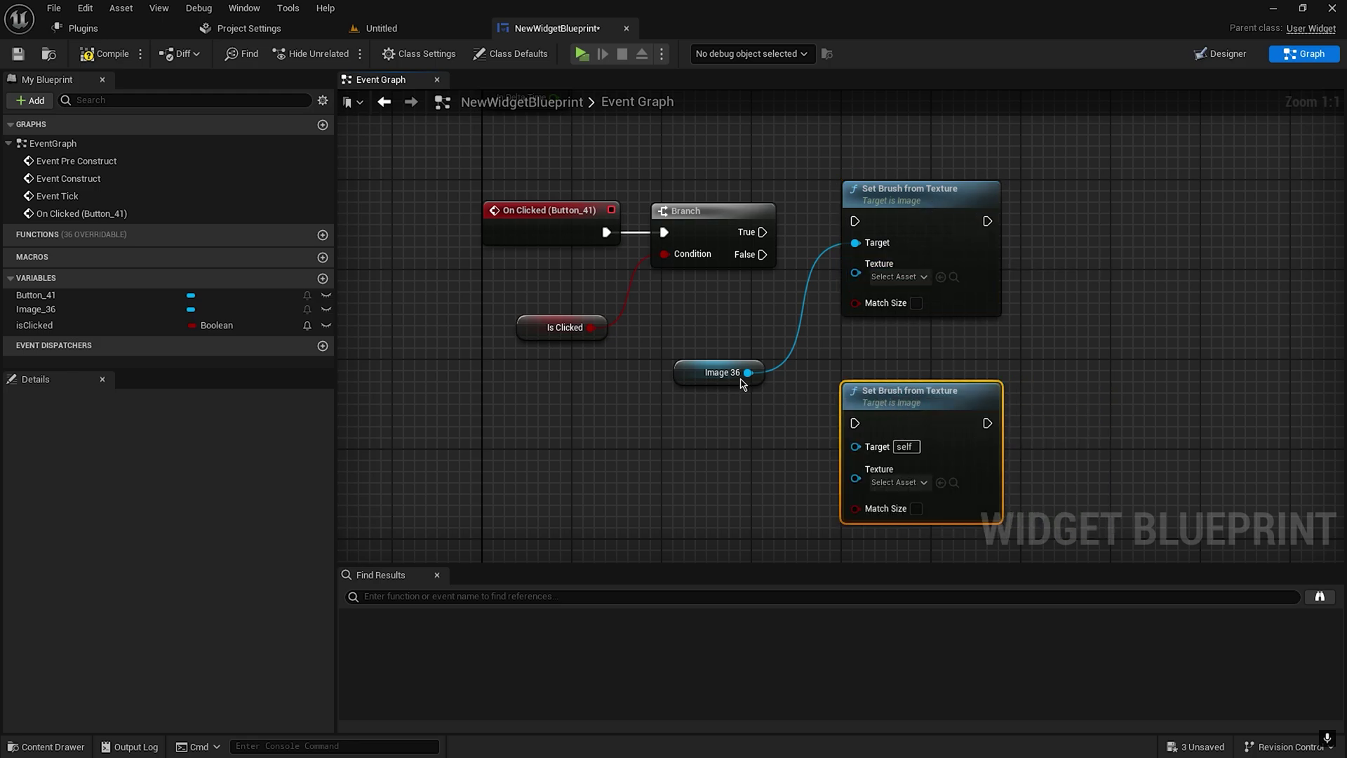
mouse_move(741, 378)
mouse_down()
mouse_move(730, 356)
mouse_move(856, 445)
mouse_up()
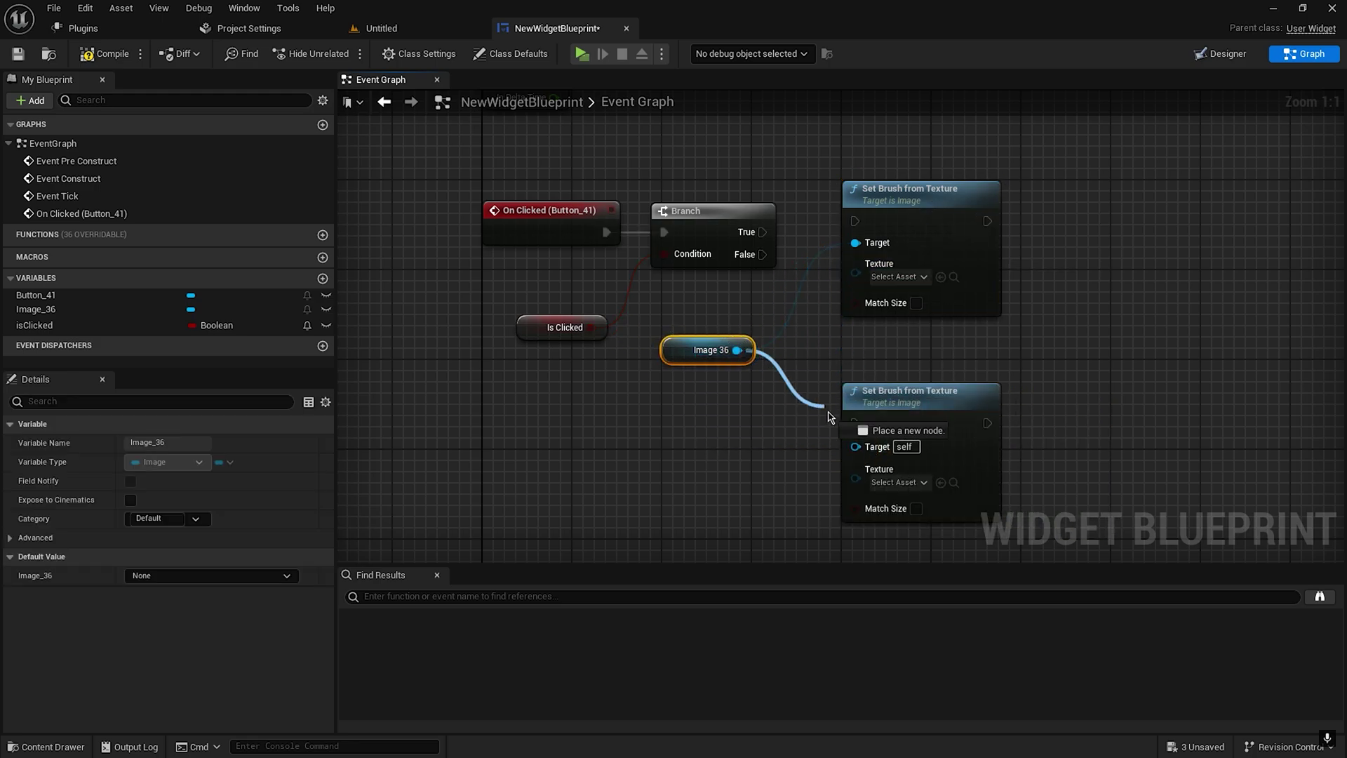
drag(909, 398, 920, 398)
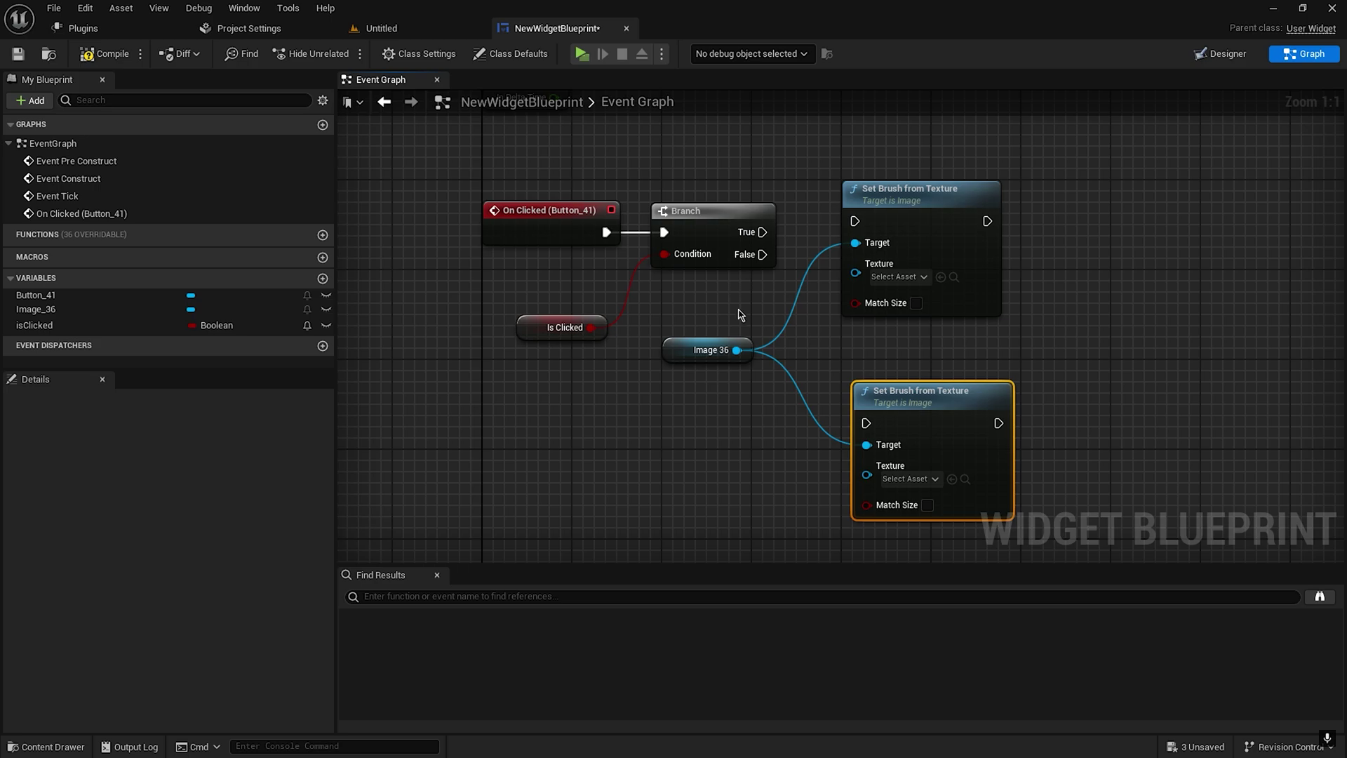
right_drag(741, 315, 746, 285)
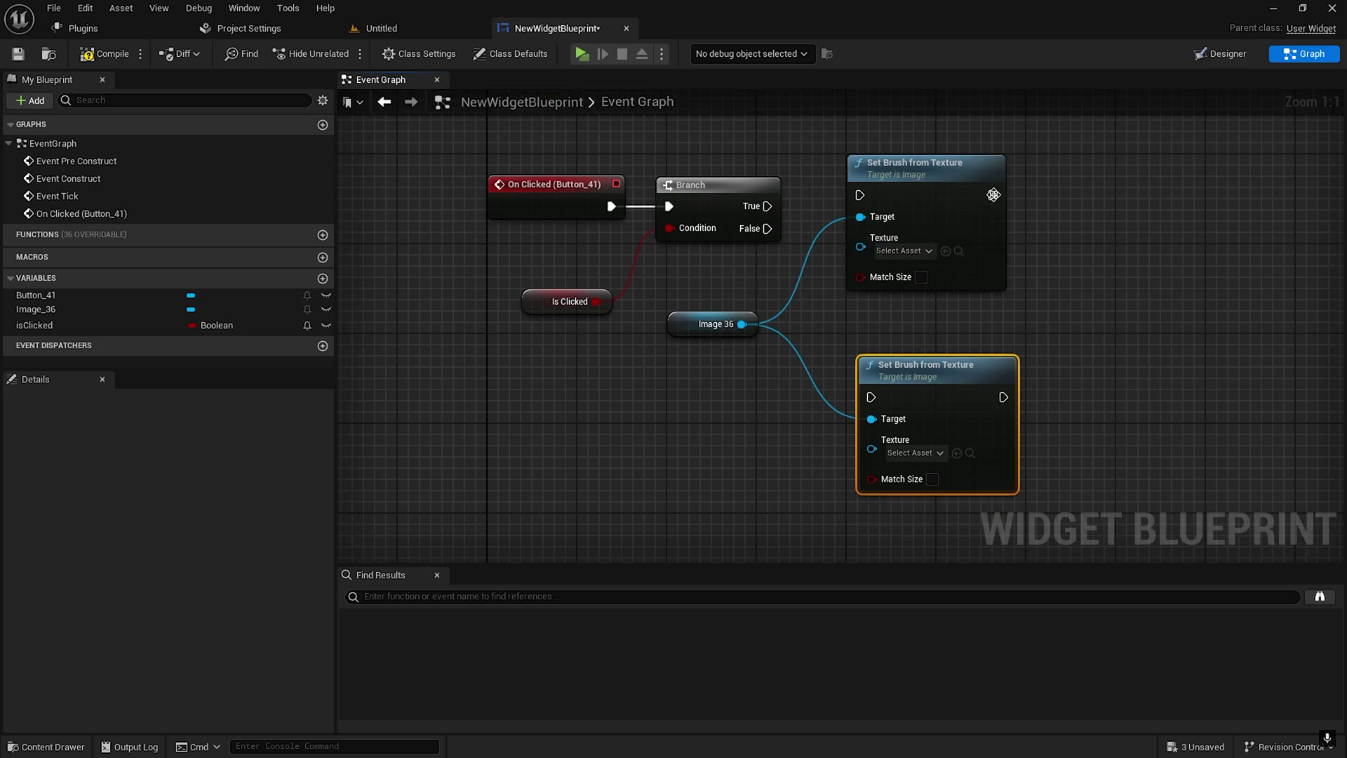
Check in the designer that Image_36 uses the WiiU_Look_Down texture
click(1213, 56)
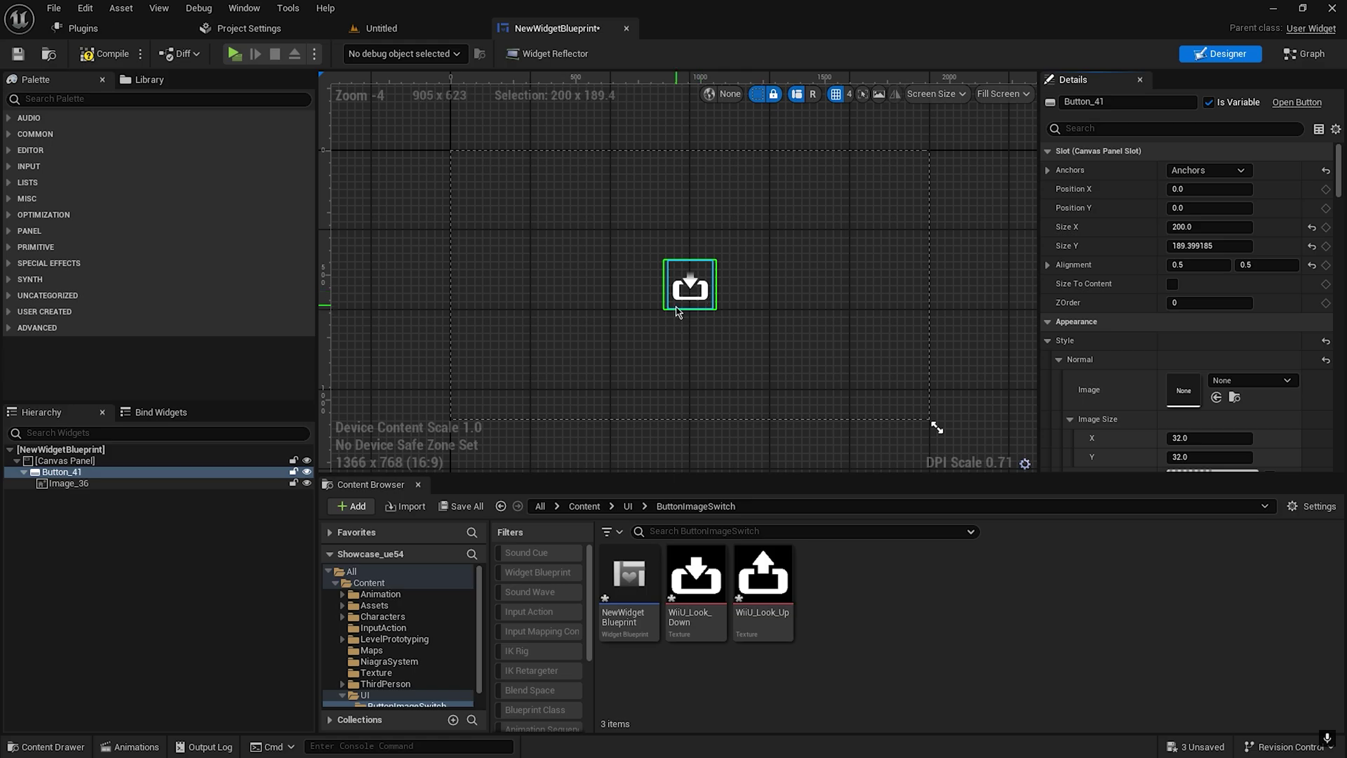
right_drag(699, 419, 691, 409)
click(69, 483)
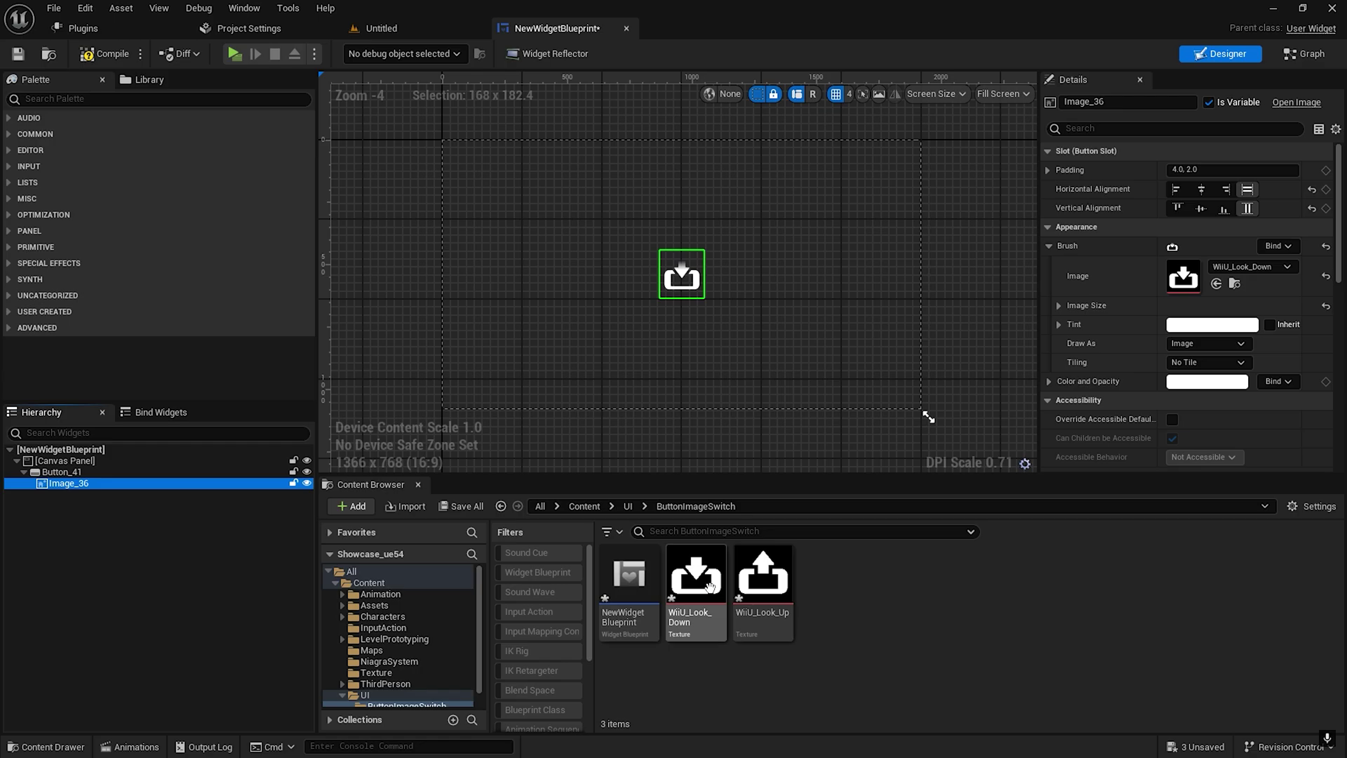
click(710, 586)
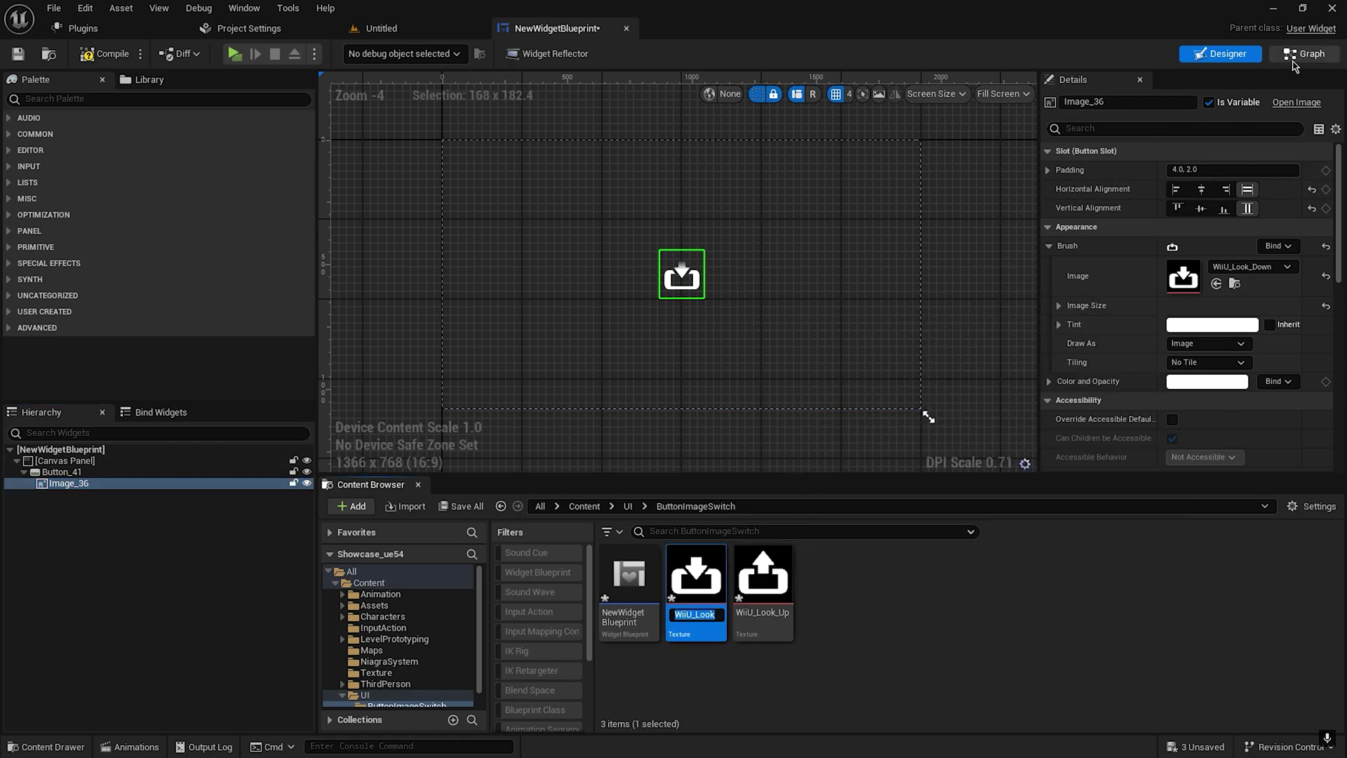
click(1295, 60)
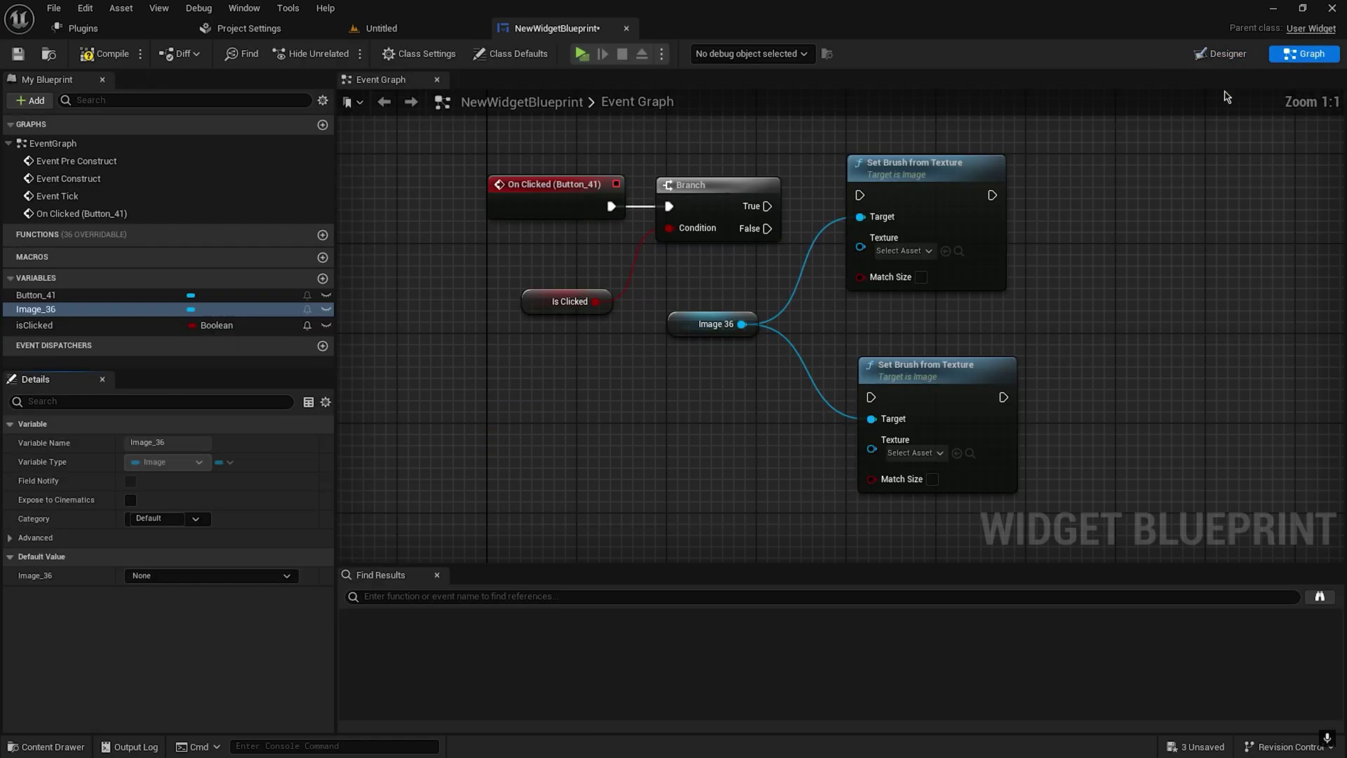
Set the first Set Brush from Texture node's texture to WiiU_Look_Down
click(903, 251)
text(WiiU_Look_Down)
click(956, 344)
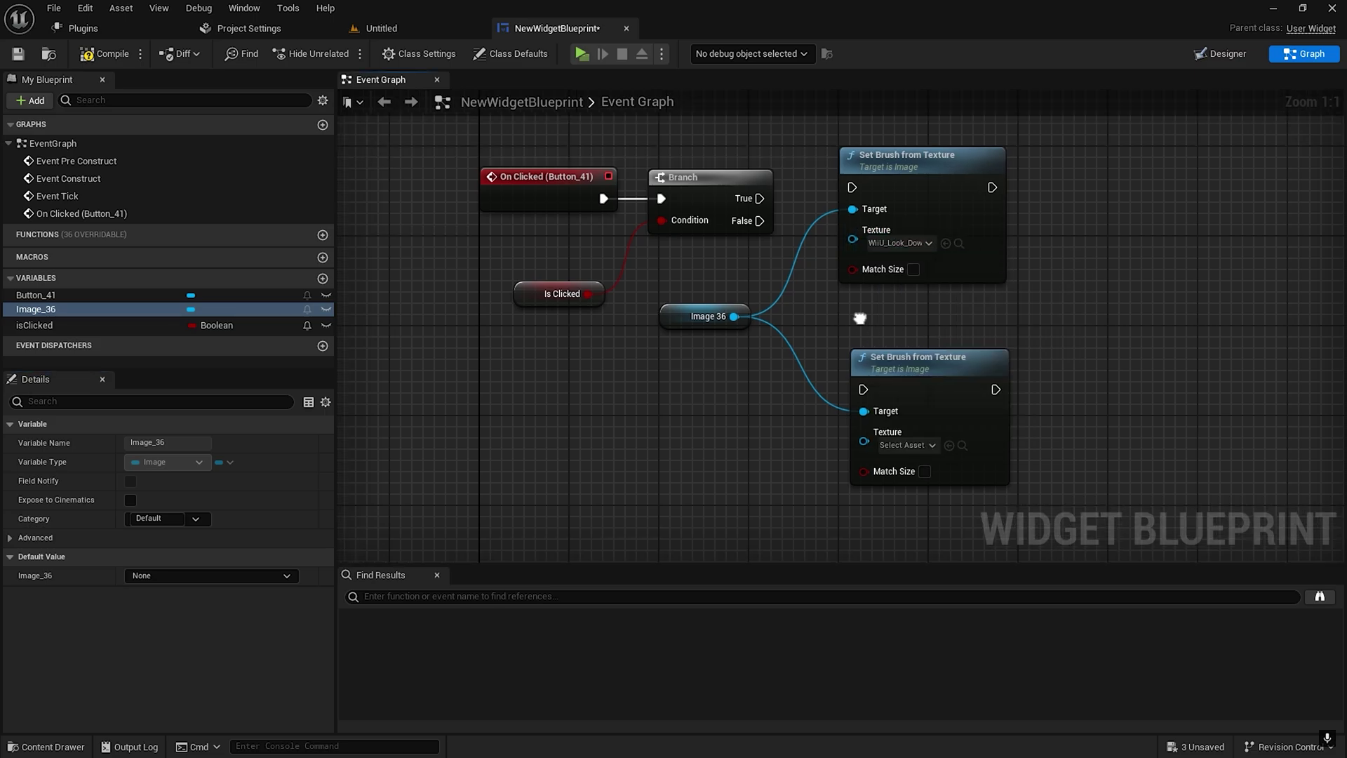
click(46, 745)
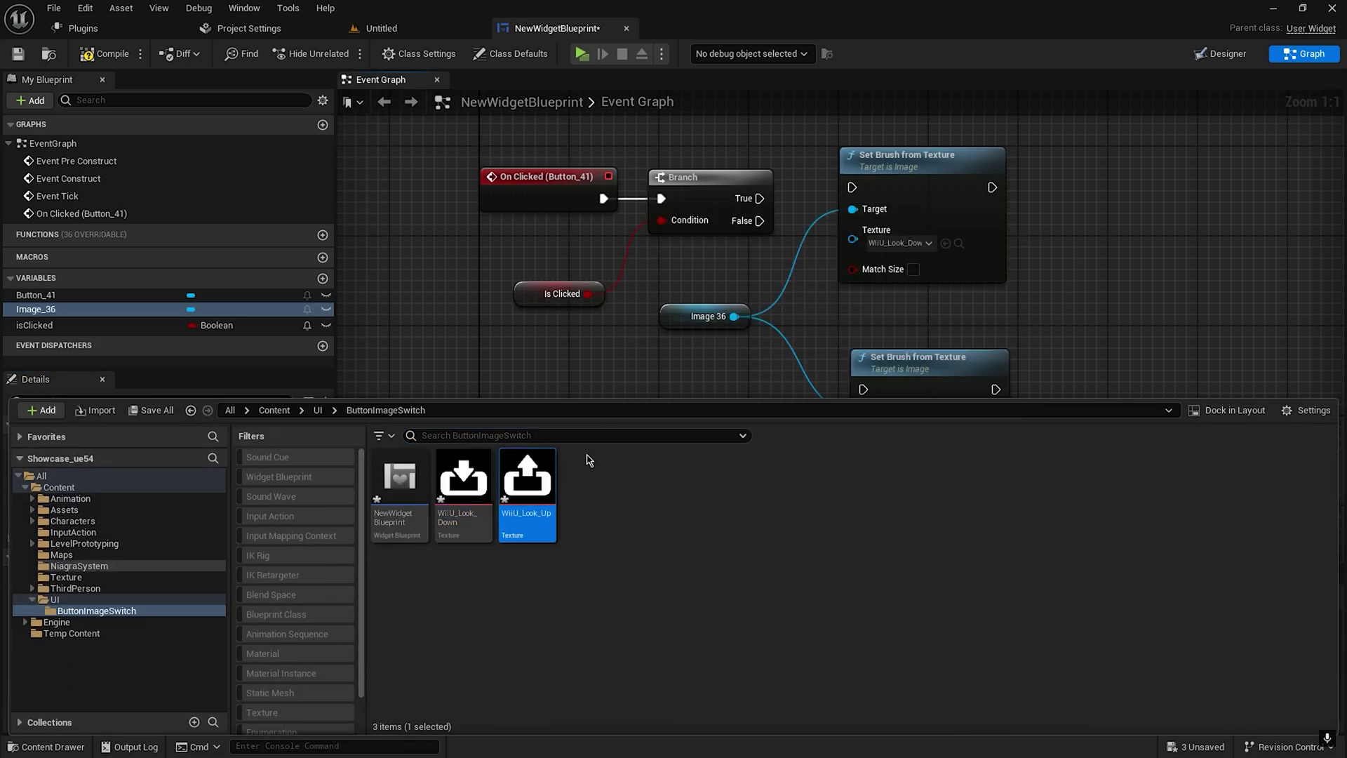
Set the lower Set Brush node's texture to WiiU_Look_Up and move it closer
right_drag(700, 368, 649, 344)
click(895, 421)
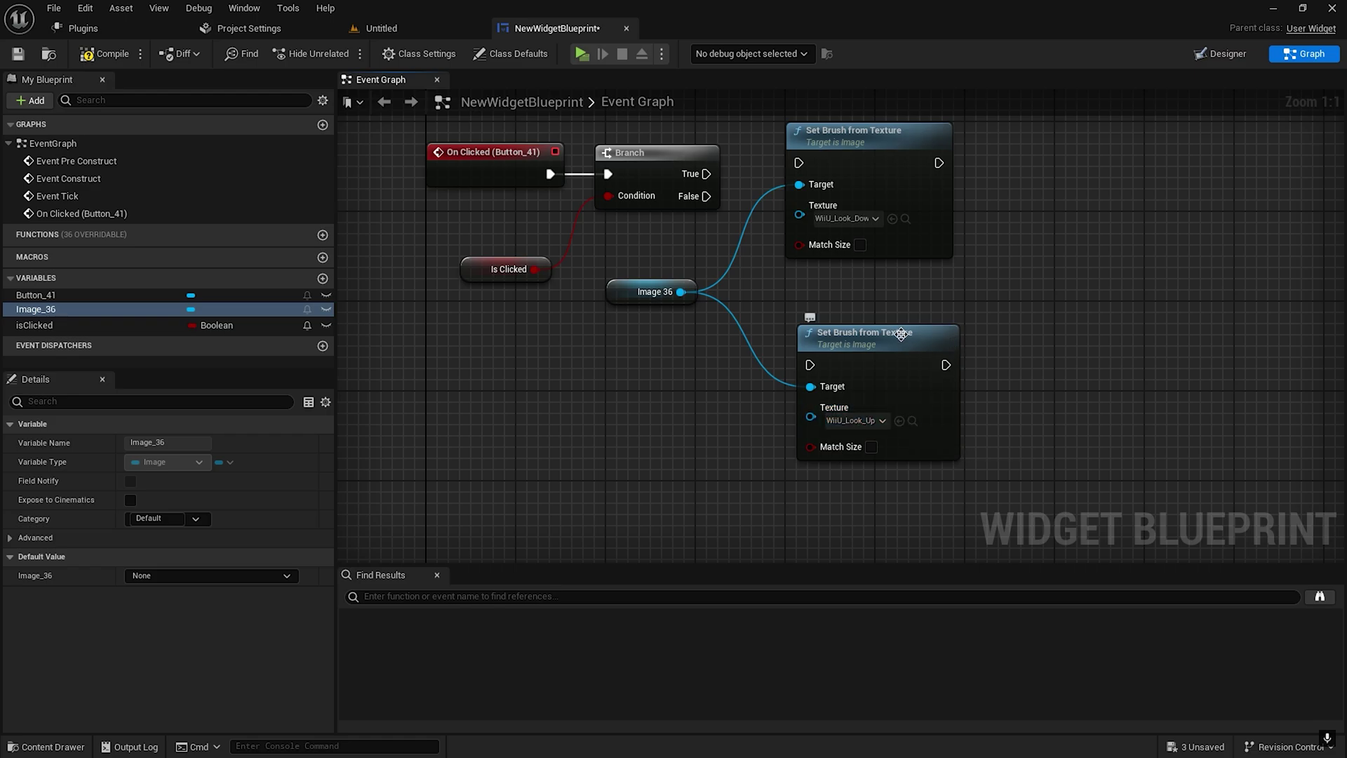
drag(895, 335, 881, 312)
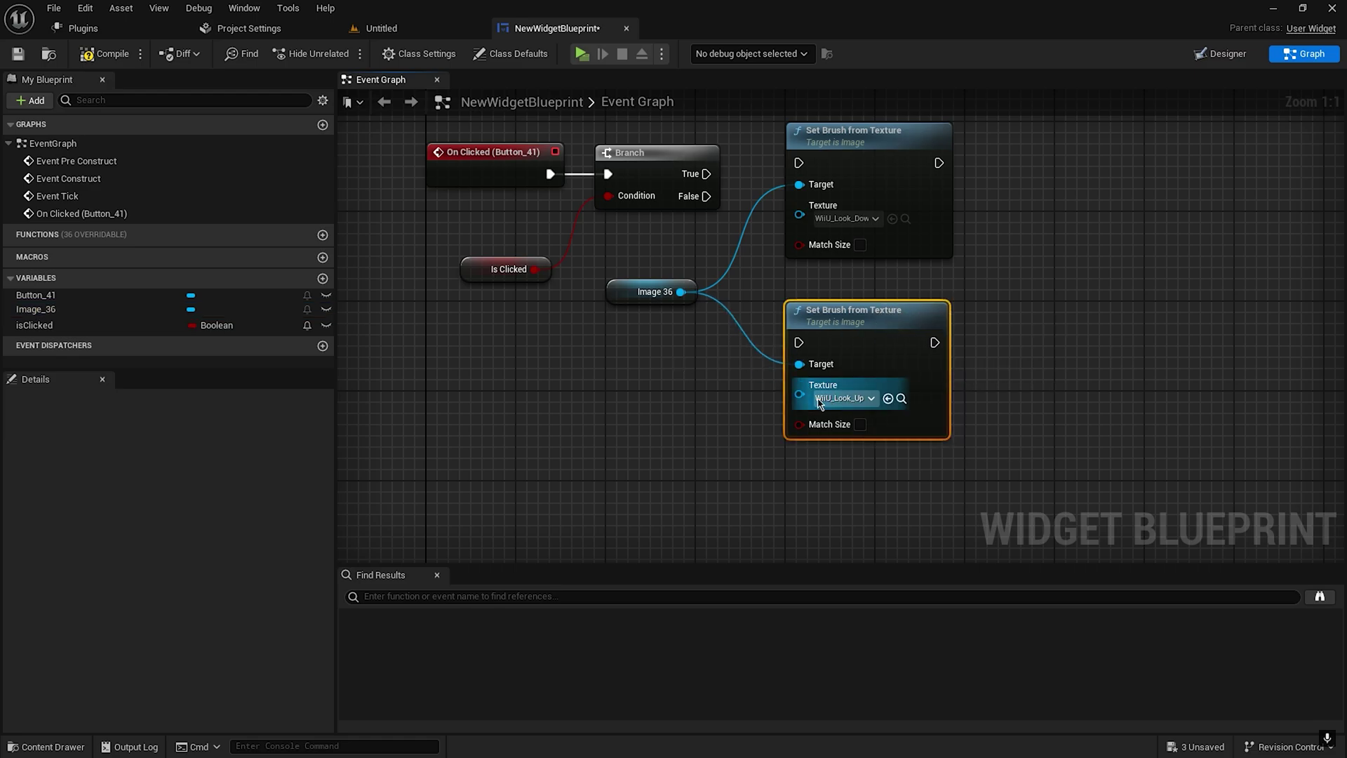
right_drag(669, 387, 582, 431)
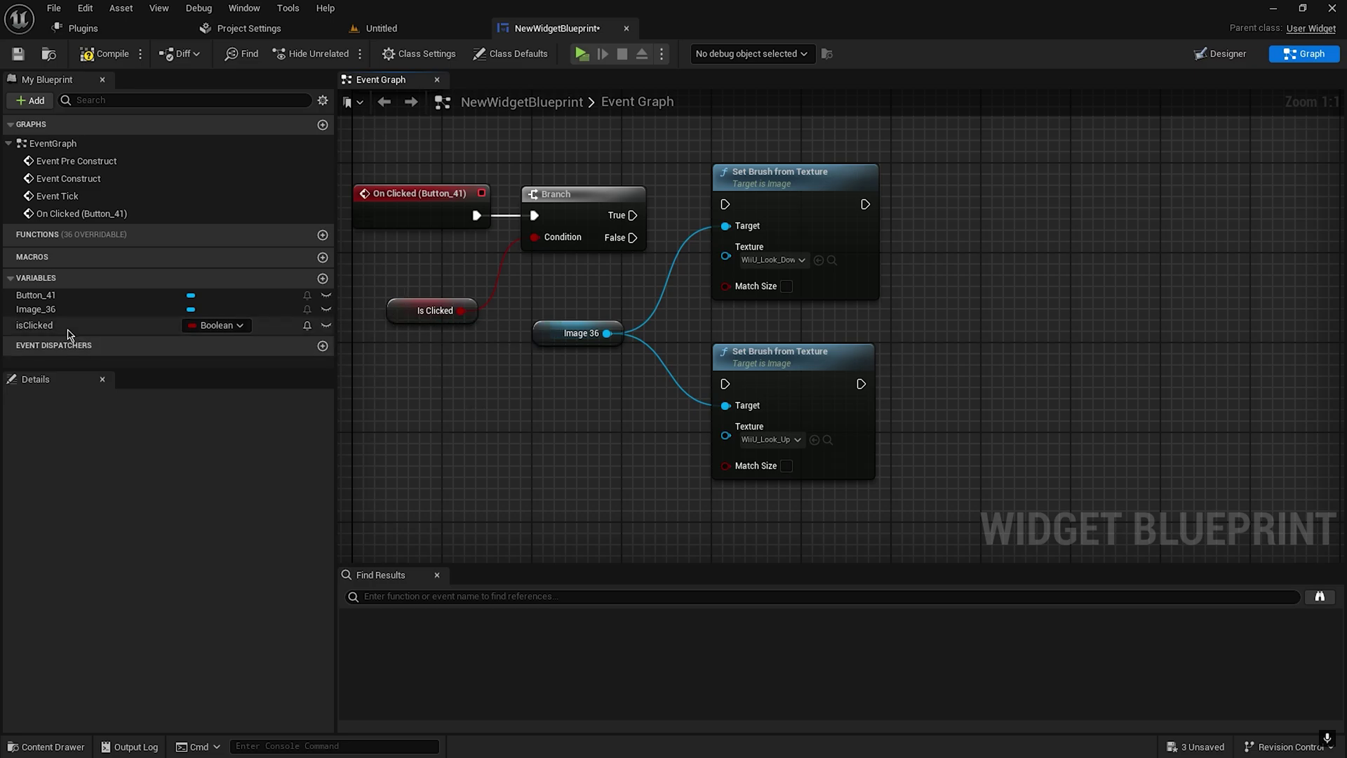
After the top Set Brush, set isClicked to NOT isClicked; wire Branch True into it
drag(42, 325, 924, 304)
right_drag(912, 421, 761, 425)
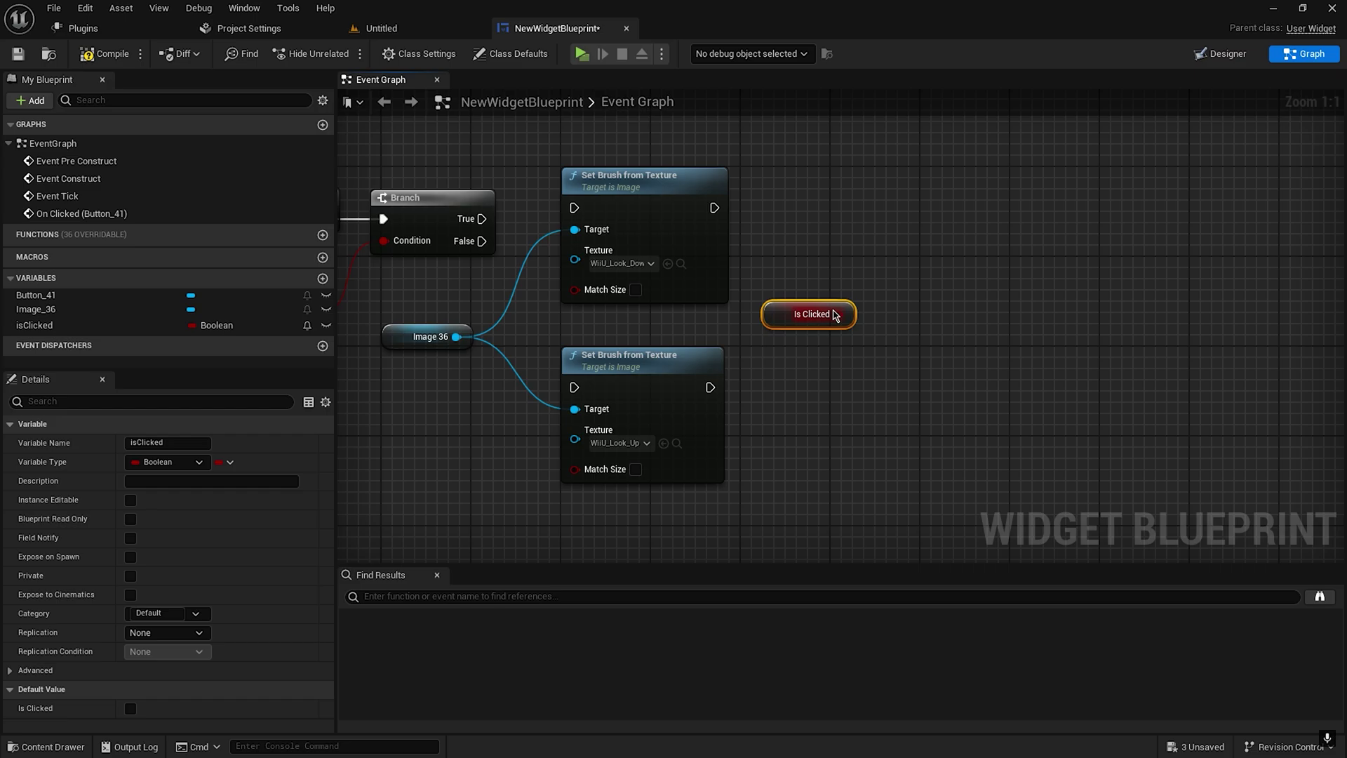
drag(842, 314, 898, 280)
text(b)
key(Return)
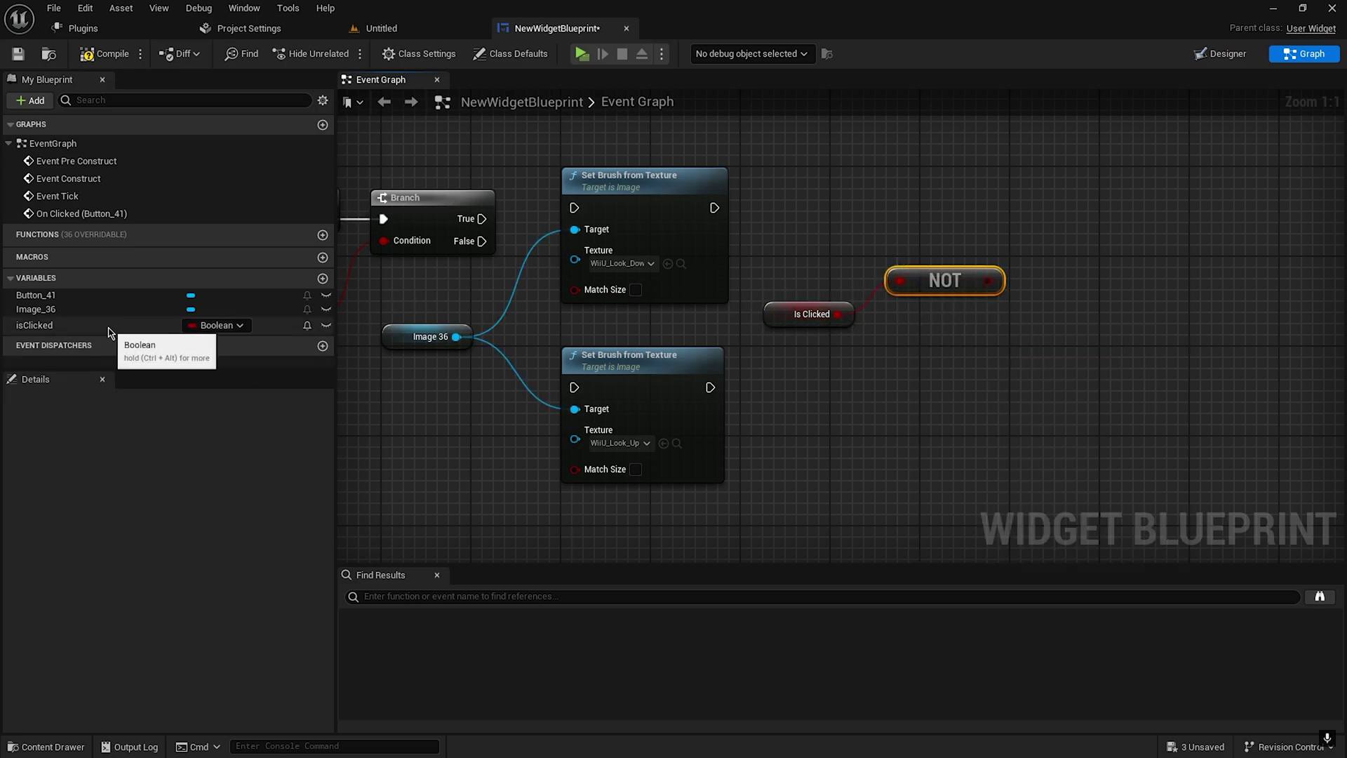
mouse_move(34, 325)
alt+mouse_down()
mouse_move(1003, 197)
mouse_move(715, 208)
alt+mouse_up()
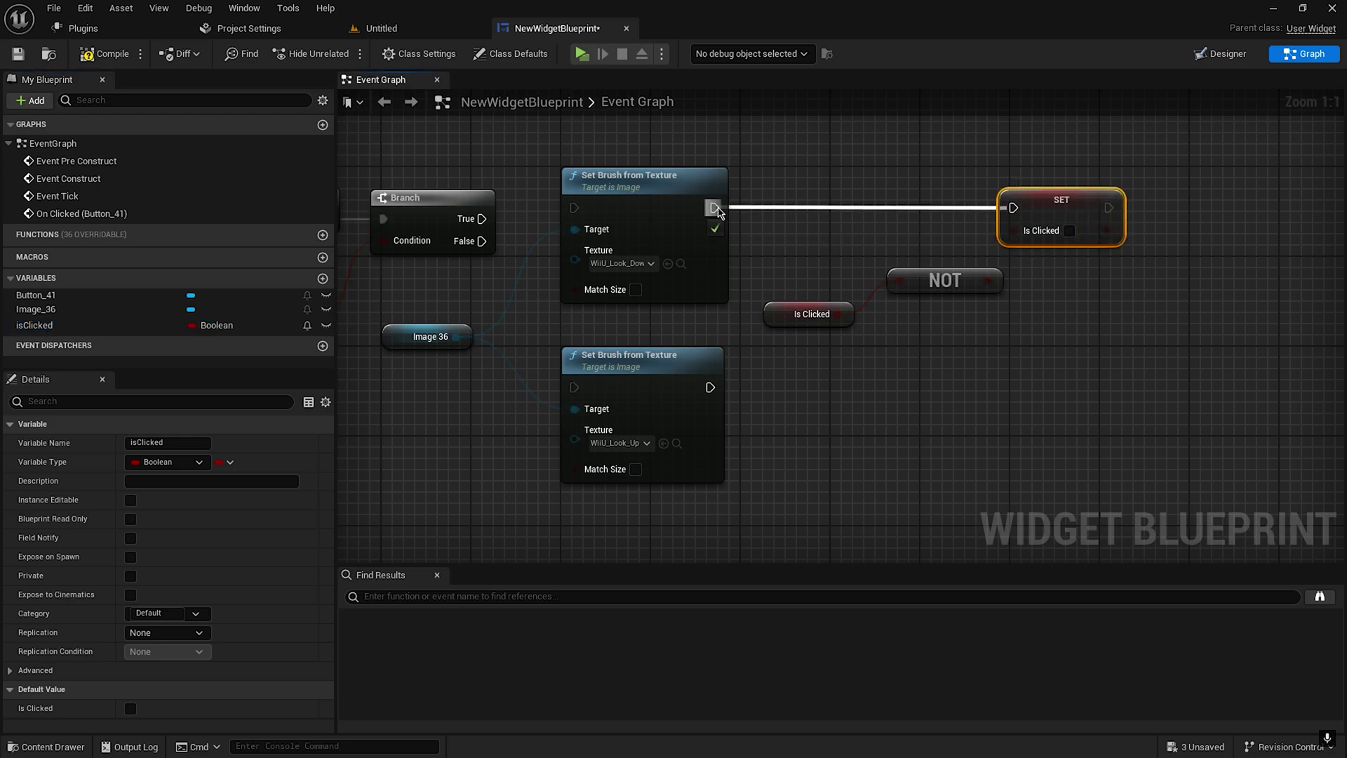
mouse_move(1013, 230)
mouse_down()
mouse_move(988, 283)
mouse_move(960, 284)
mouse_up()
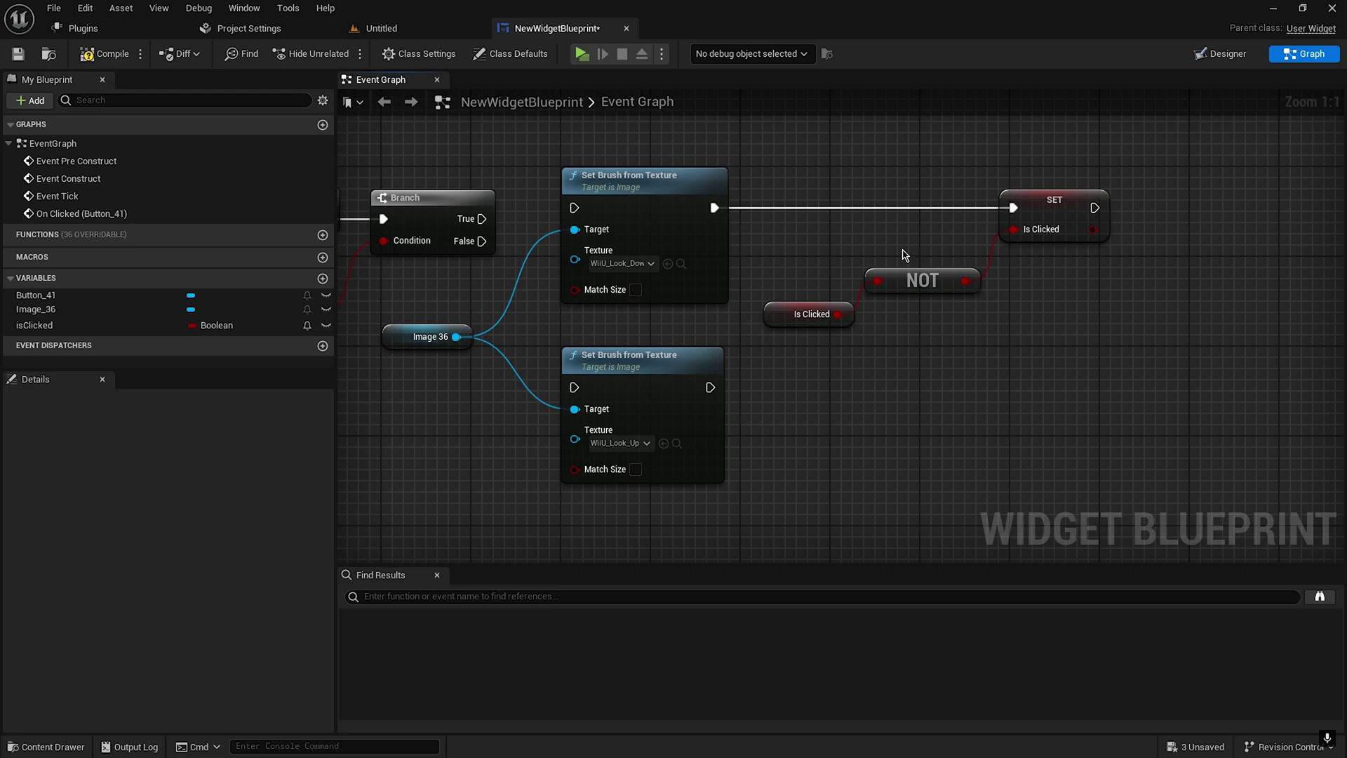
mouse_move(482, 218)
mouse_down()
mouse_move(574, 207)
mouse_move(574, 387)
mouse_up()
Copy the Is Clicked, NOT and SET nodes to follow the lower Set Brush node
drag(1057, 361, 828, 210)
key(ctrl+c)
key(ctrl+v)
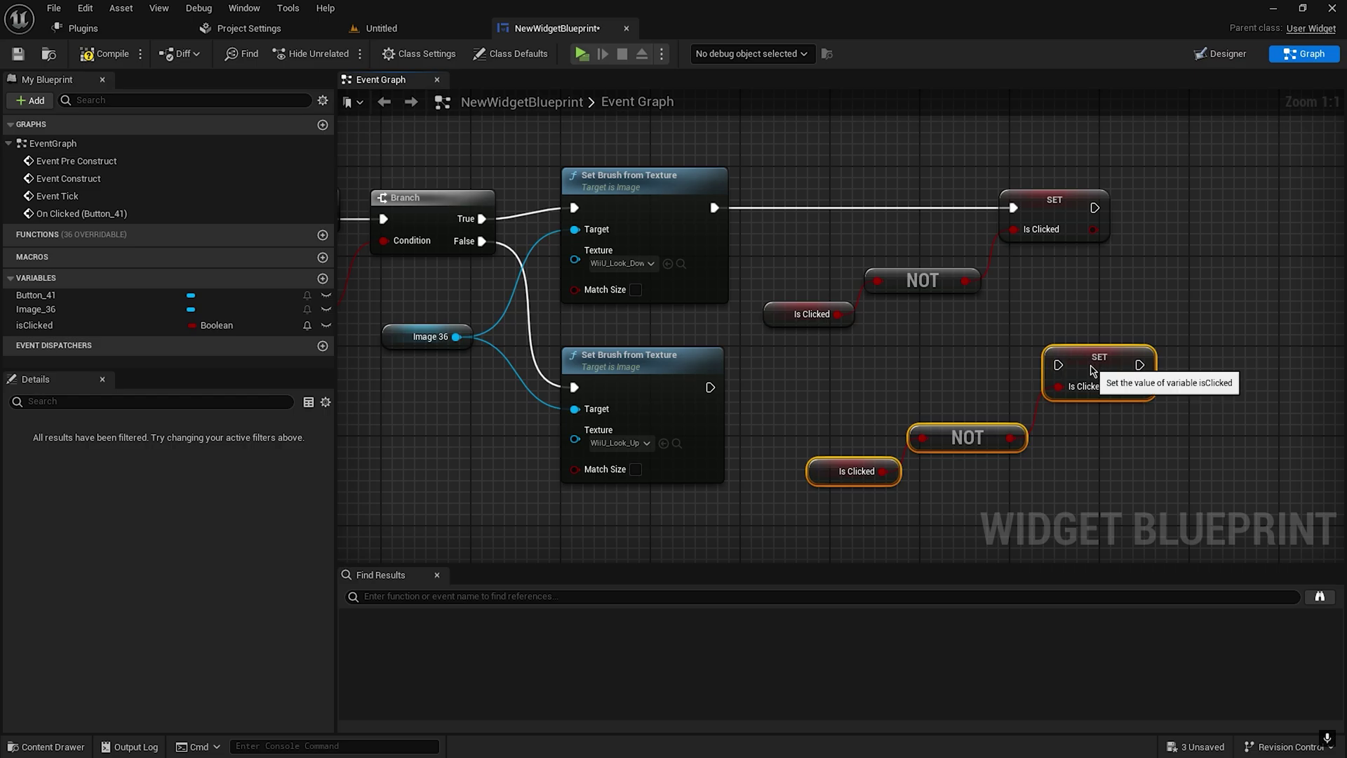
drag(1091, 371, 1092, 382)
mouse_move(710, 387)
mouse_down()
mouse_move(926, 400)
mouse_move(1059, 376)
mouse_up()
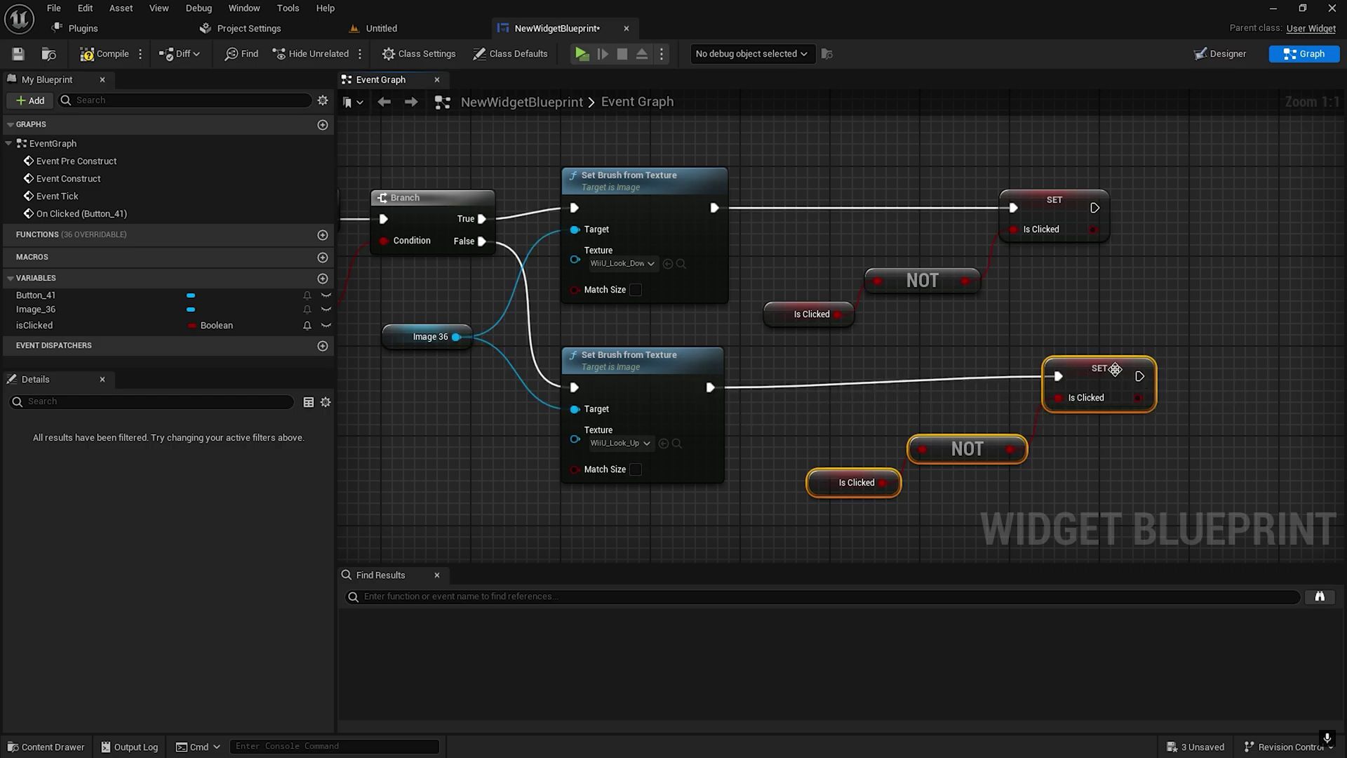
click(961, 365)
scroll(958, 364, down, 1)
scroll(891, 351, down, 1)
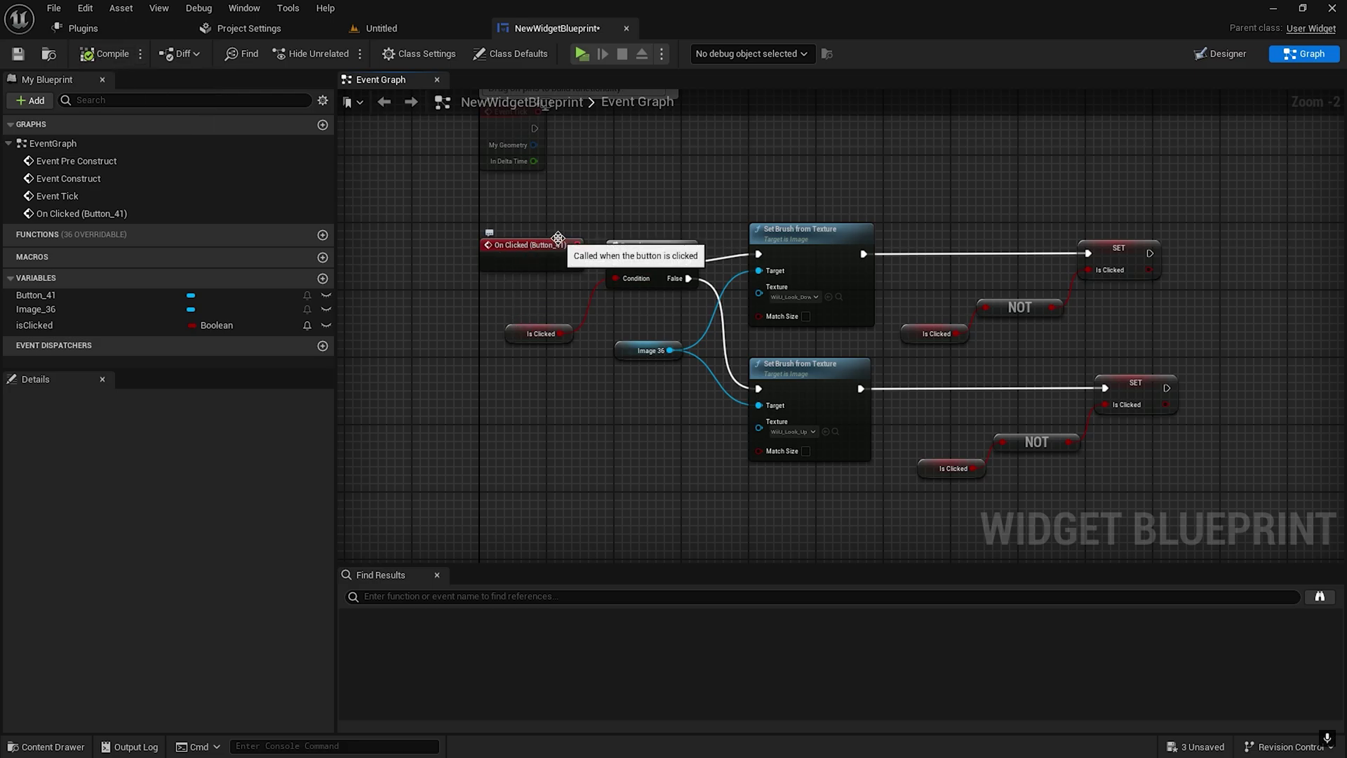
Open the Level Blueprint and add an Event BeginPlay node to the graph
click(384, 29)
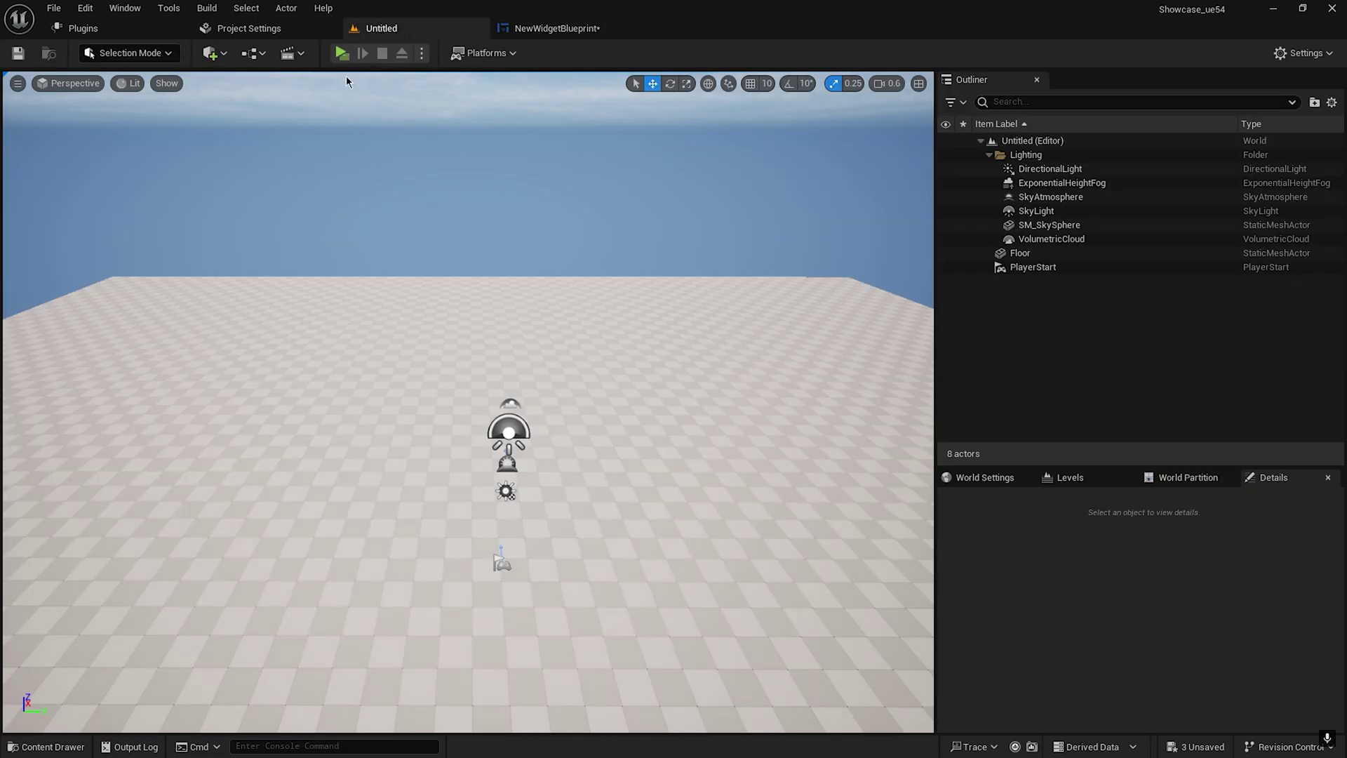
click(251, 53)
click(294, 149)
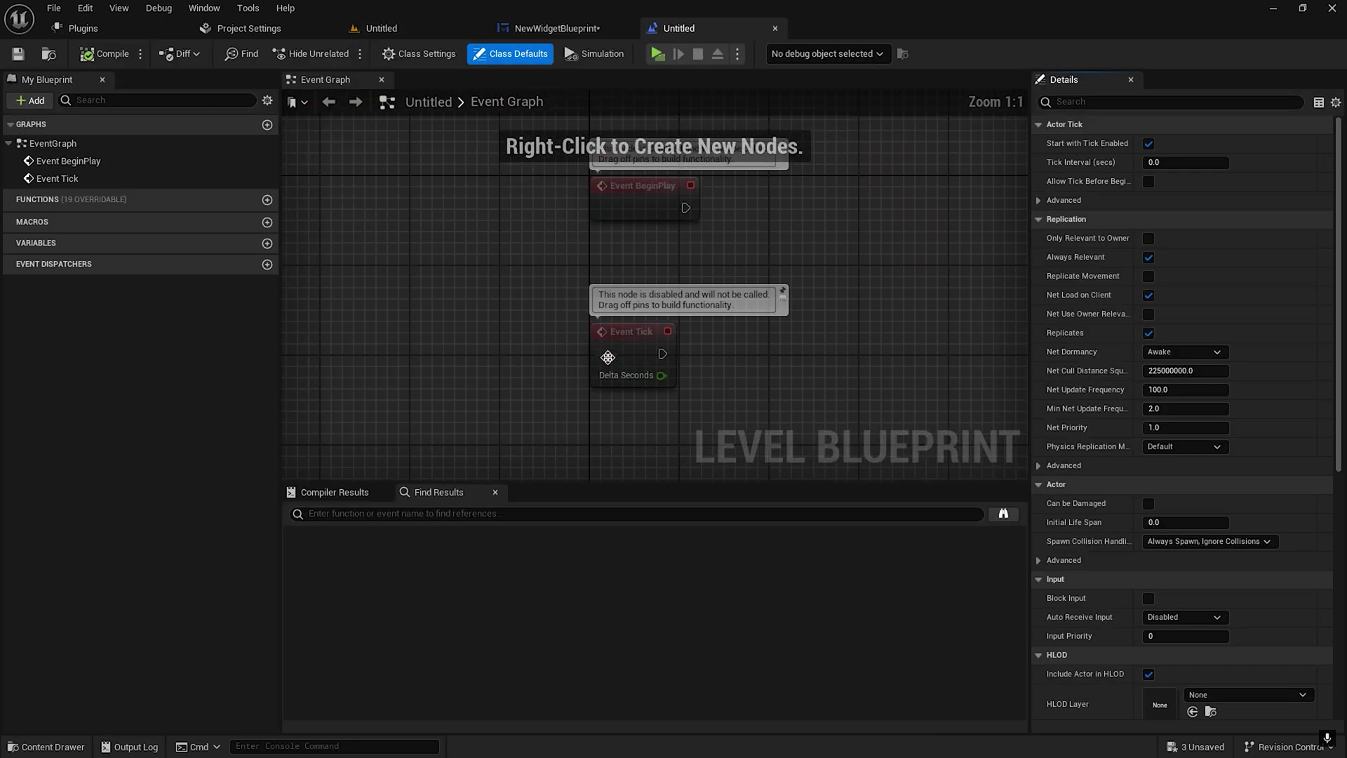
scroll(607, 357, down, 2)
right_drag(608, 357, 487, 241)
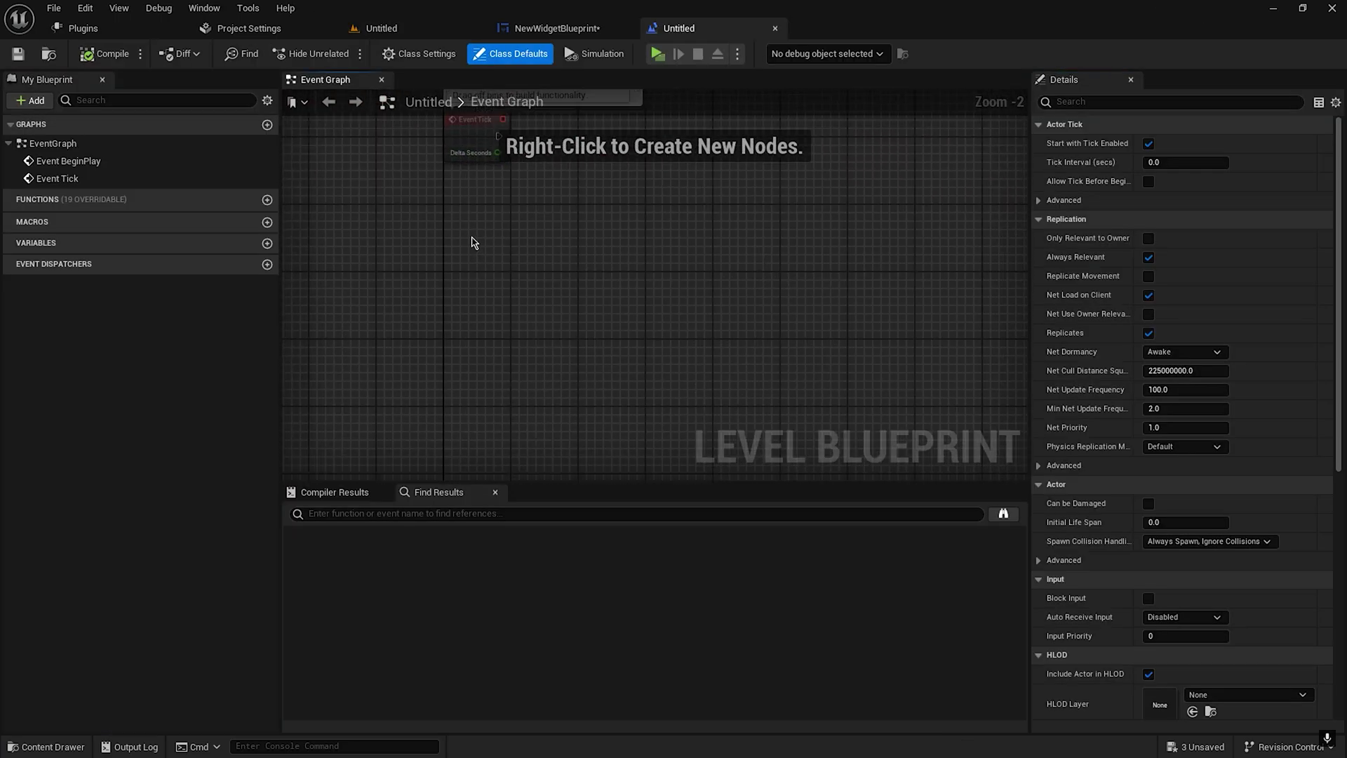
right_click(473, 242)
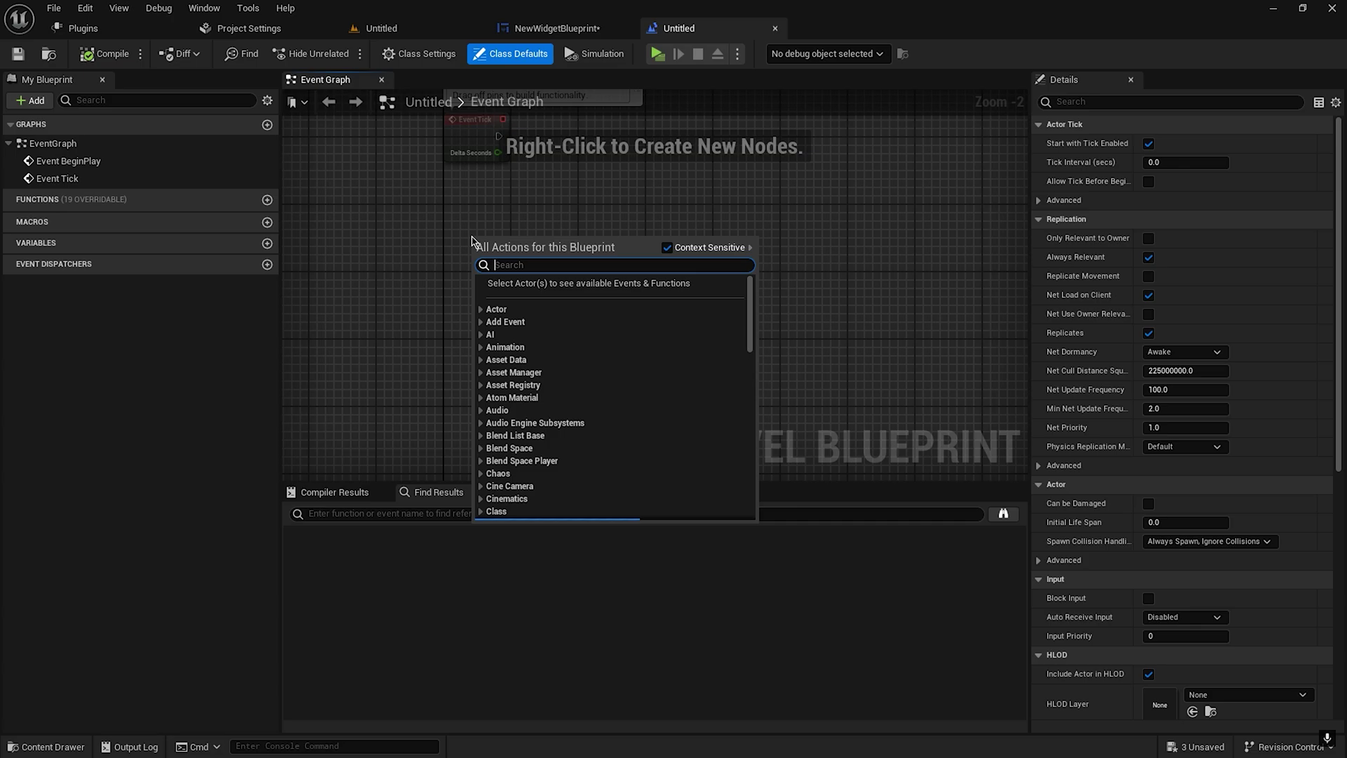
text(event)
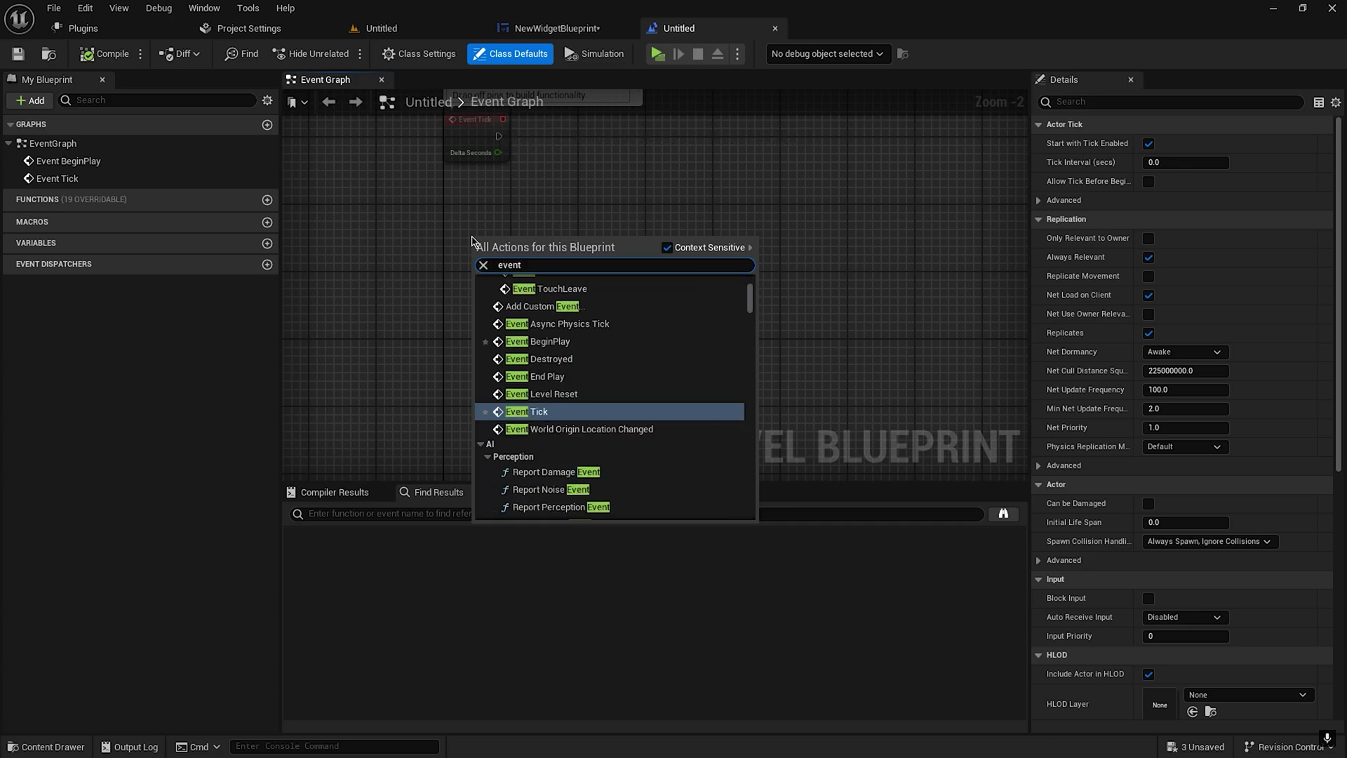
text( b)
key(Return)
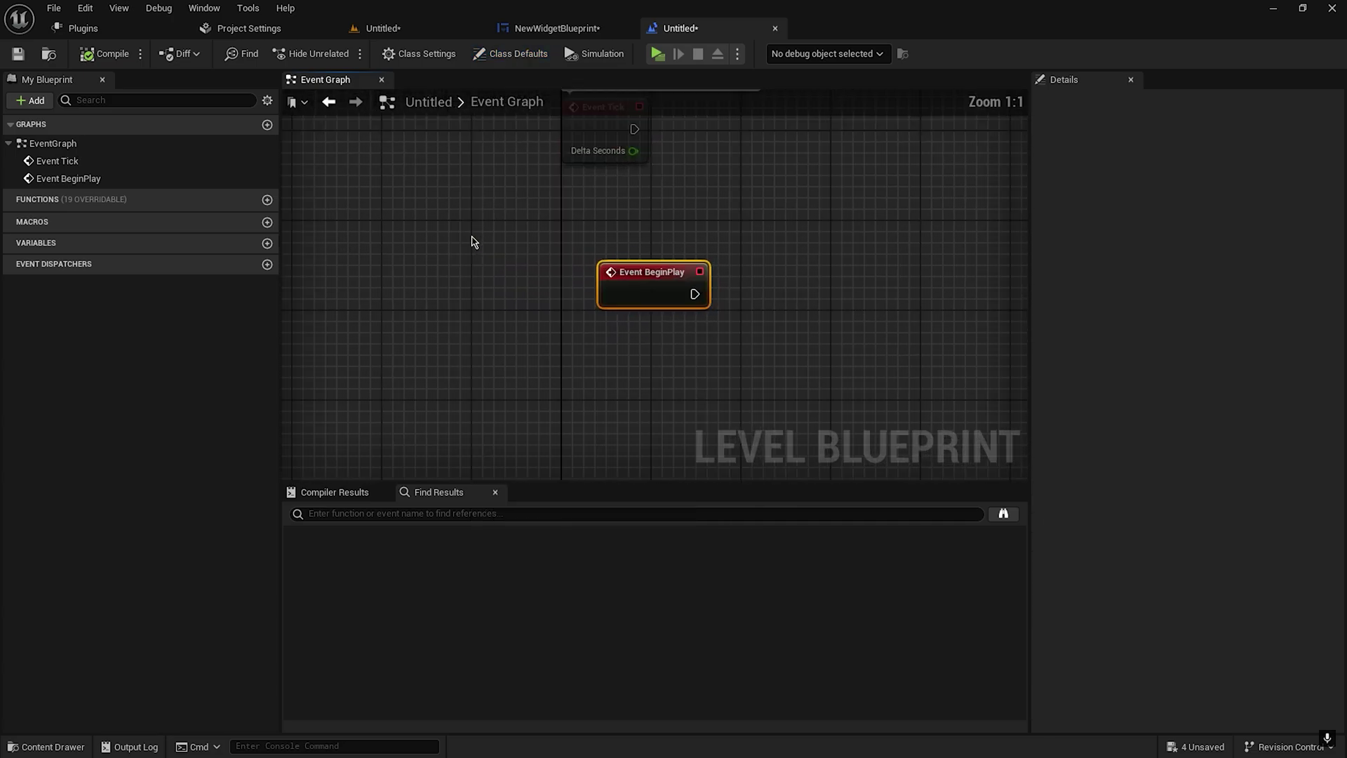
Connect a Create Widget node to BeginPlay with class NewWidgetBlueprint
drag(759, 289, 758, 288)
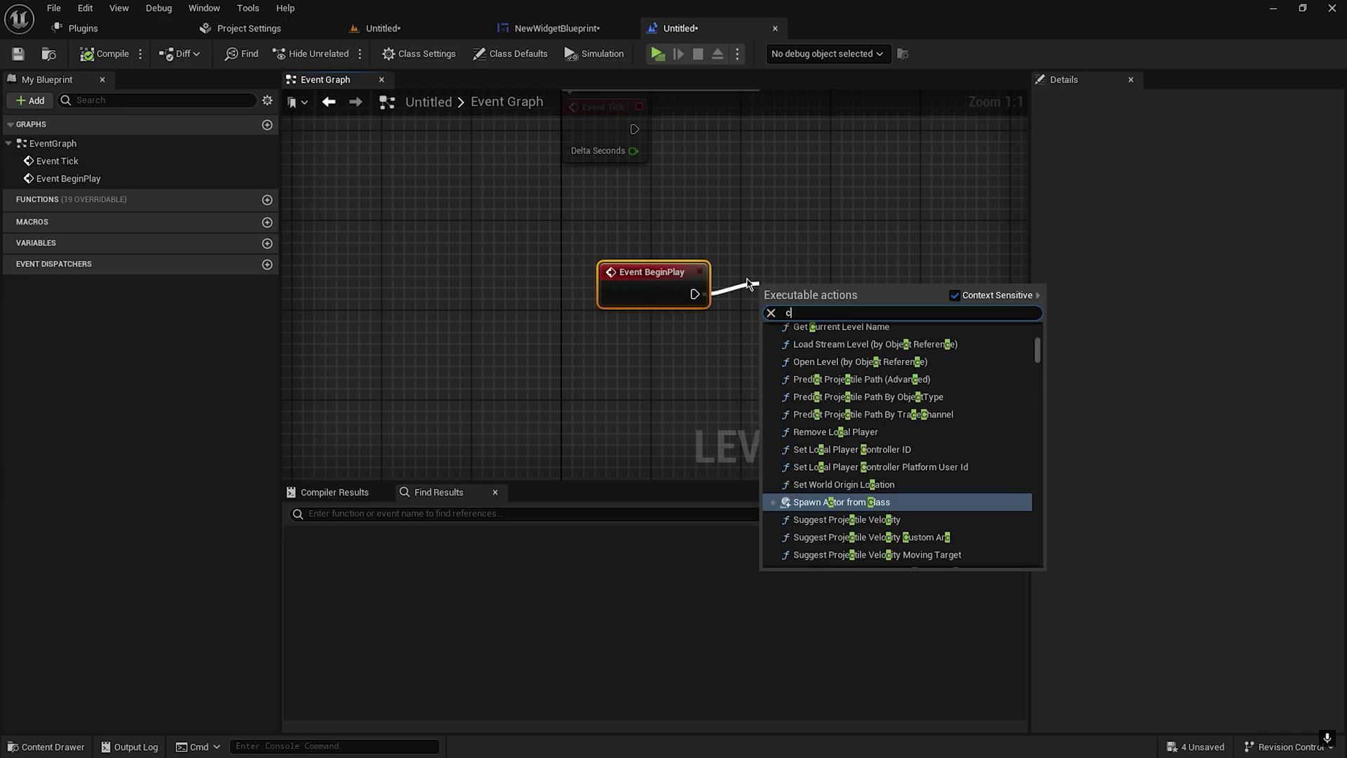
text(createwidget)
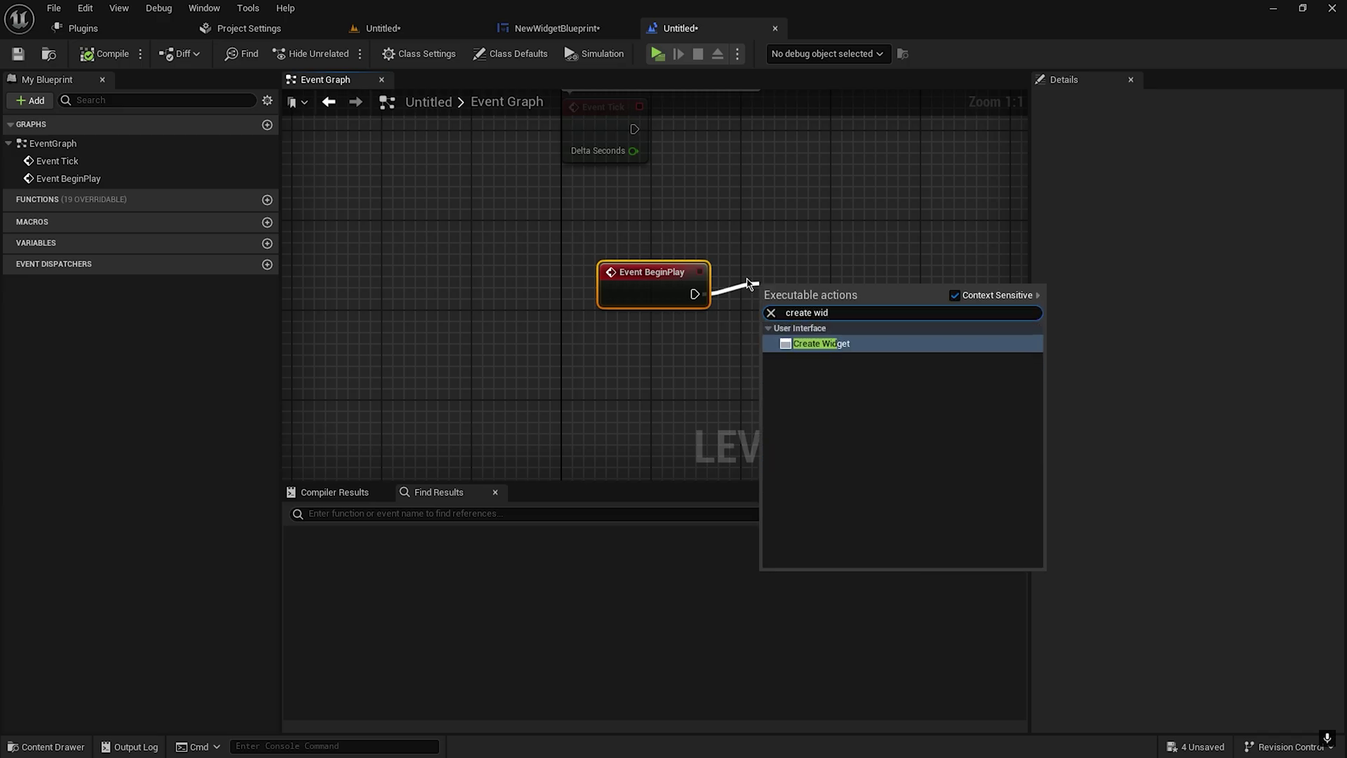
key(Return)
key(ctrl+space)
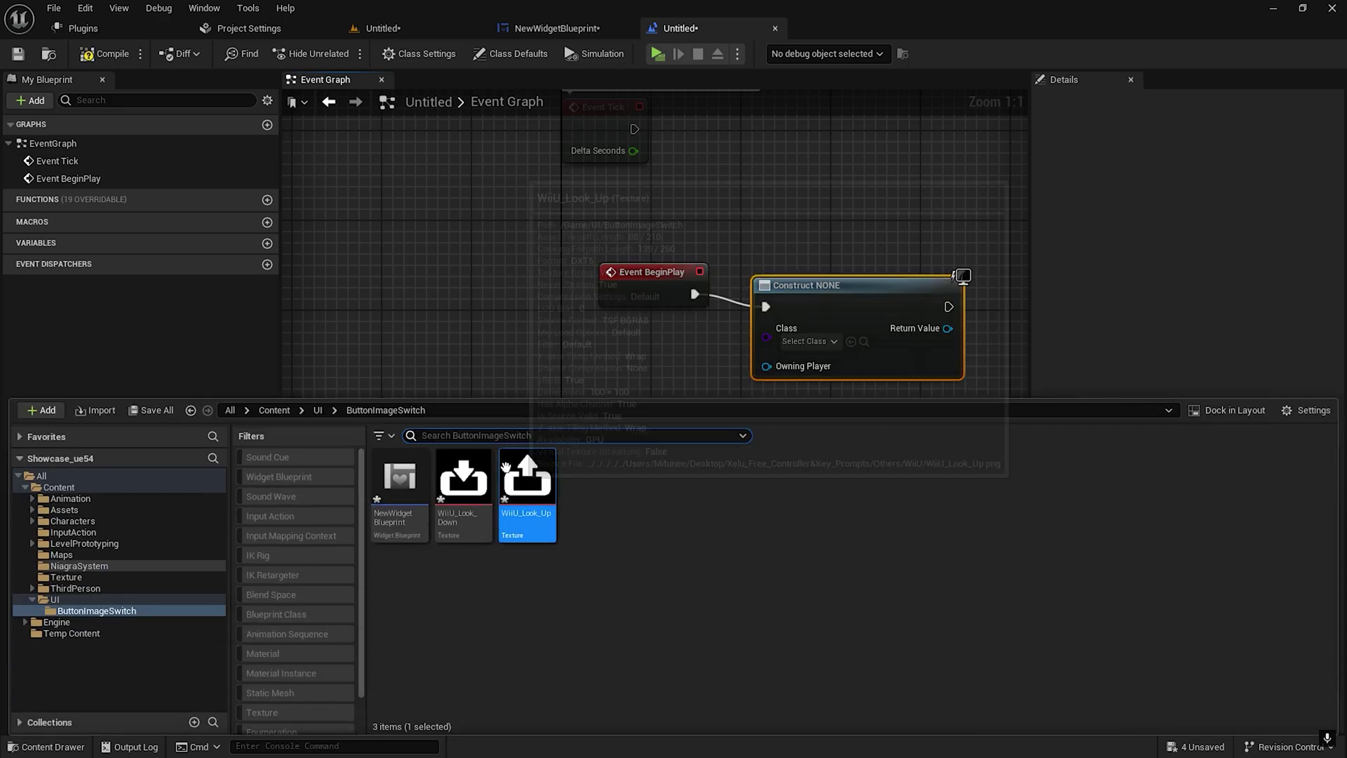
click(851, 341)
Add an Add to Viewport node fed by the widget's Return Value
right_drag(851, 341, 629, 265)
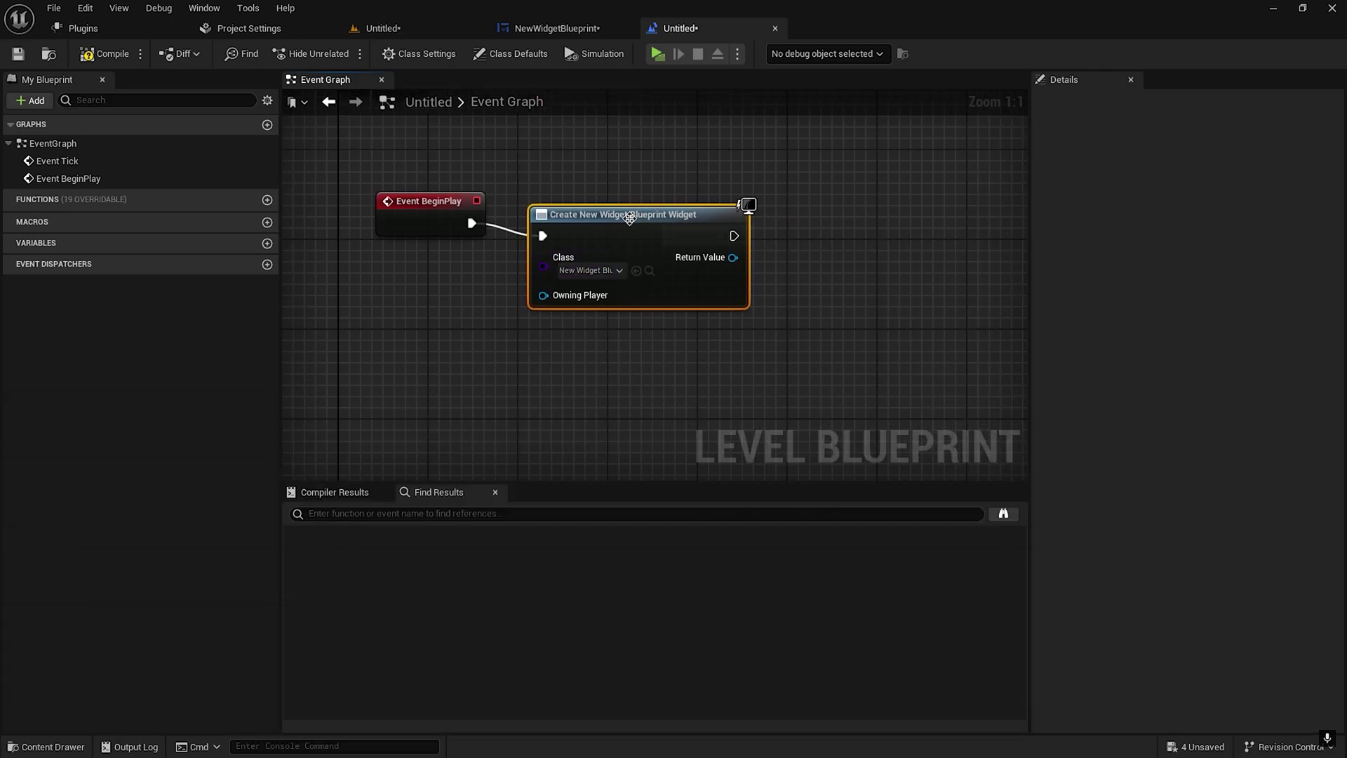
right_drag(807, 262, 653, 269)
drag(593, 257, 644, 265)
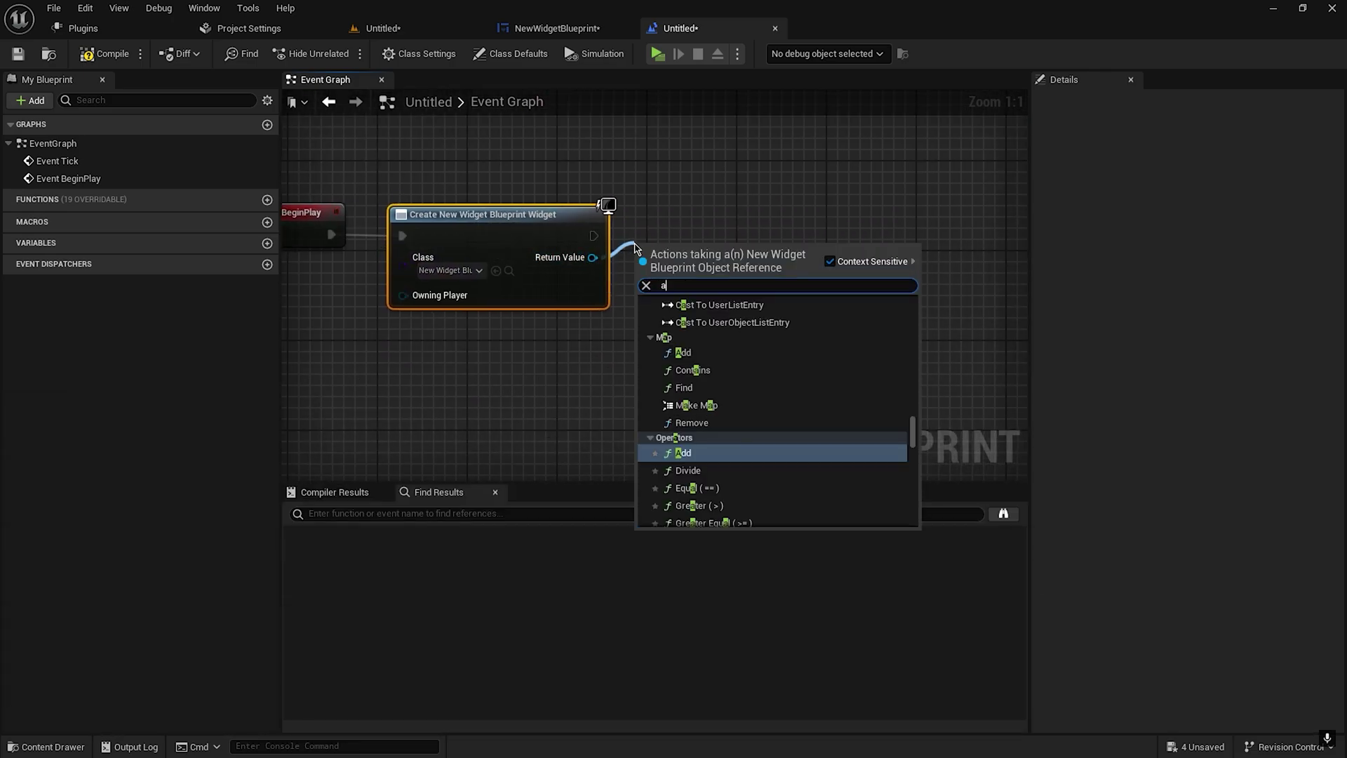
text(add)
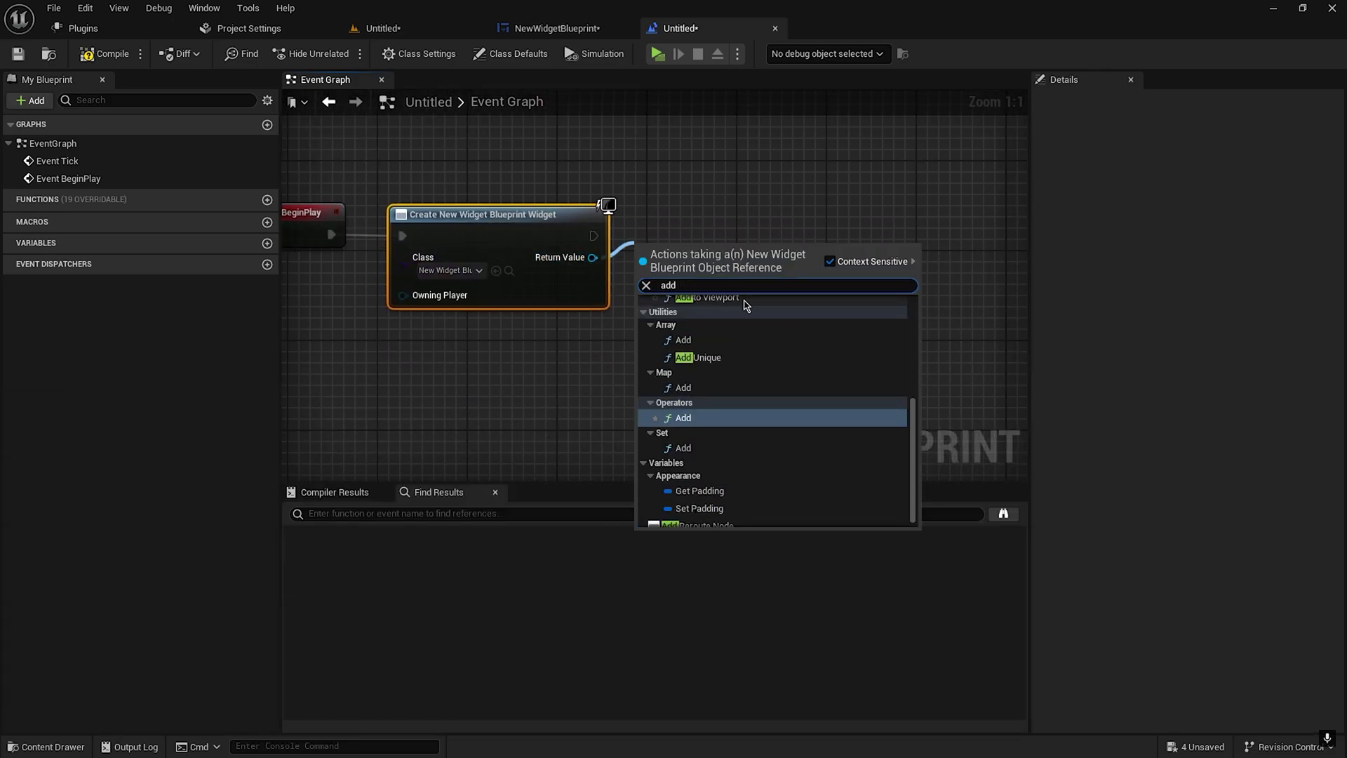
click(745, 299)
drag(676, 258, 687, 235)
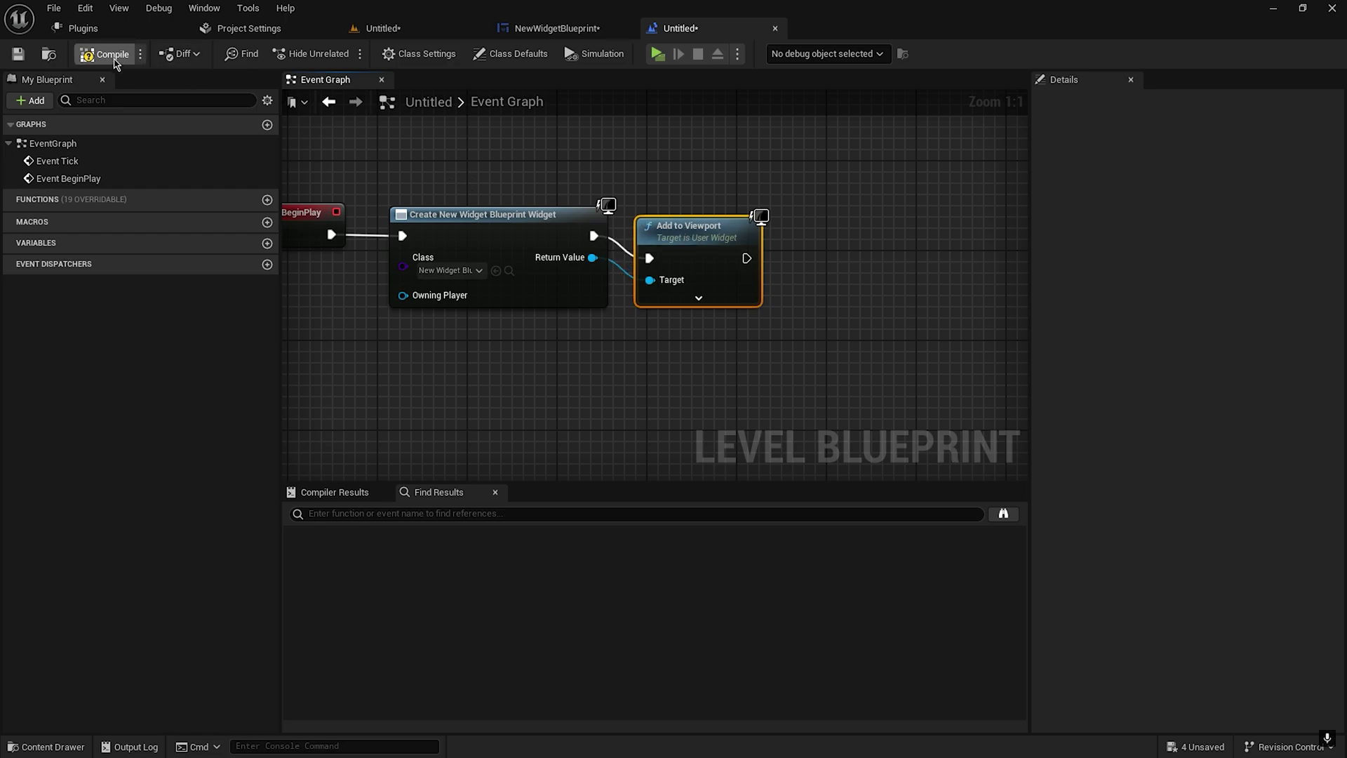
Play the level, look around and run the character with WASD while the arrow widget shows
click(657, 54)
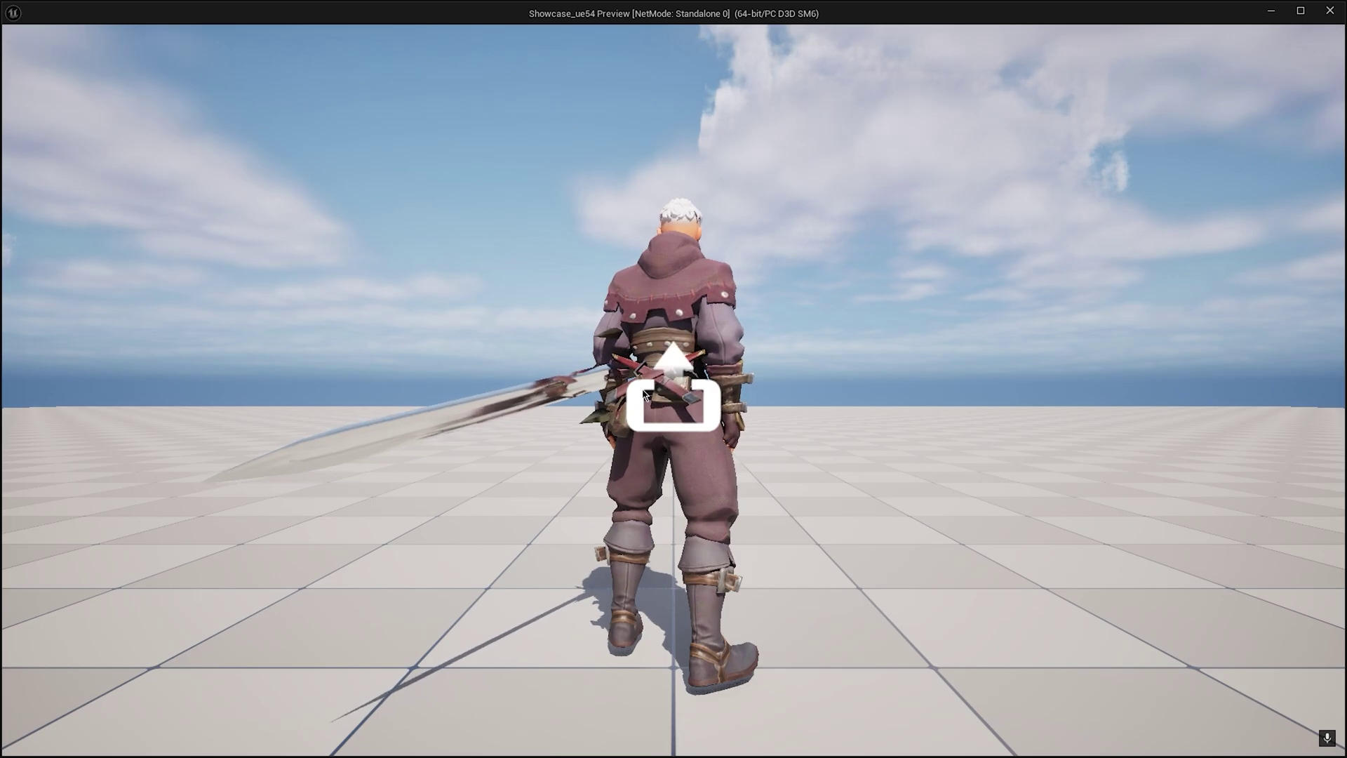
mouse_move(634, 398)
mouse_down()
mouse_move(773, 405)
mouse_move(800, 421)
mouse_up()
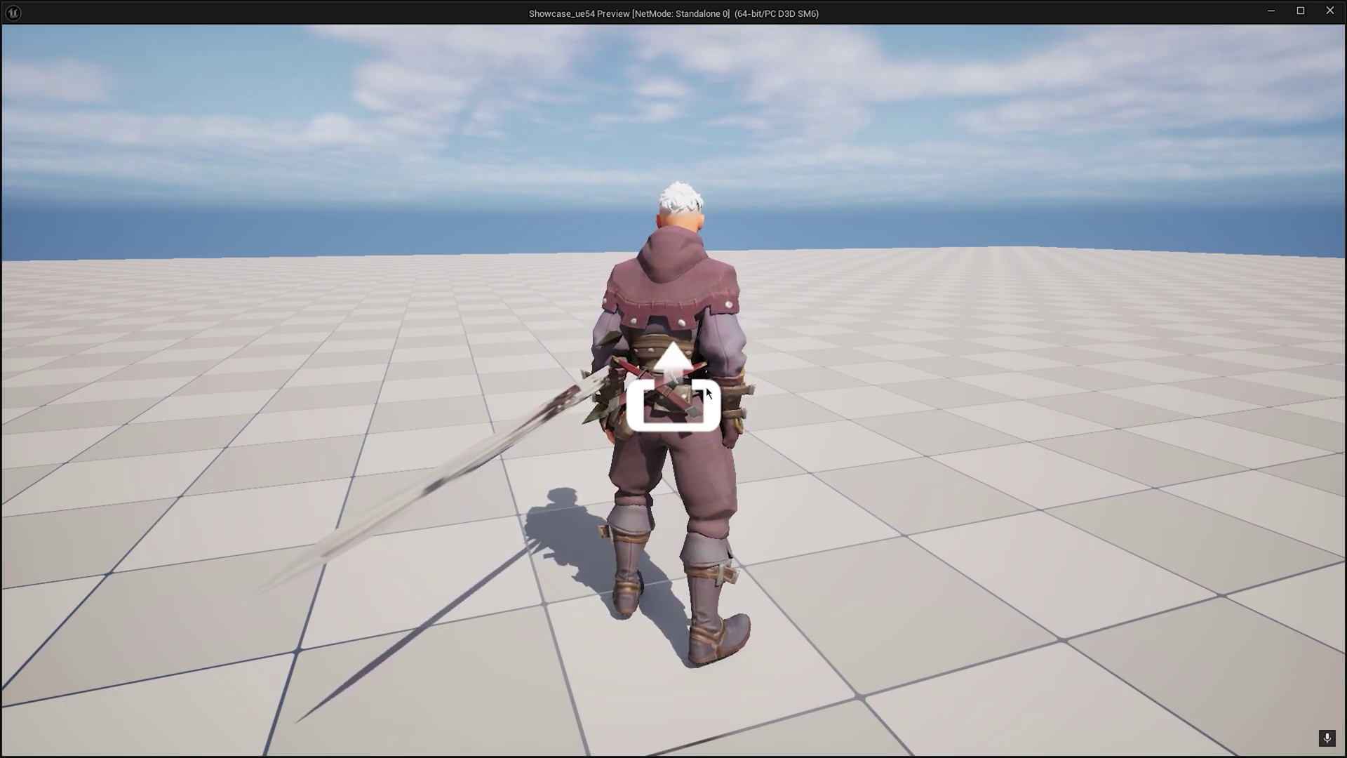
key(a)
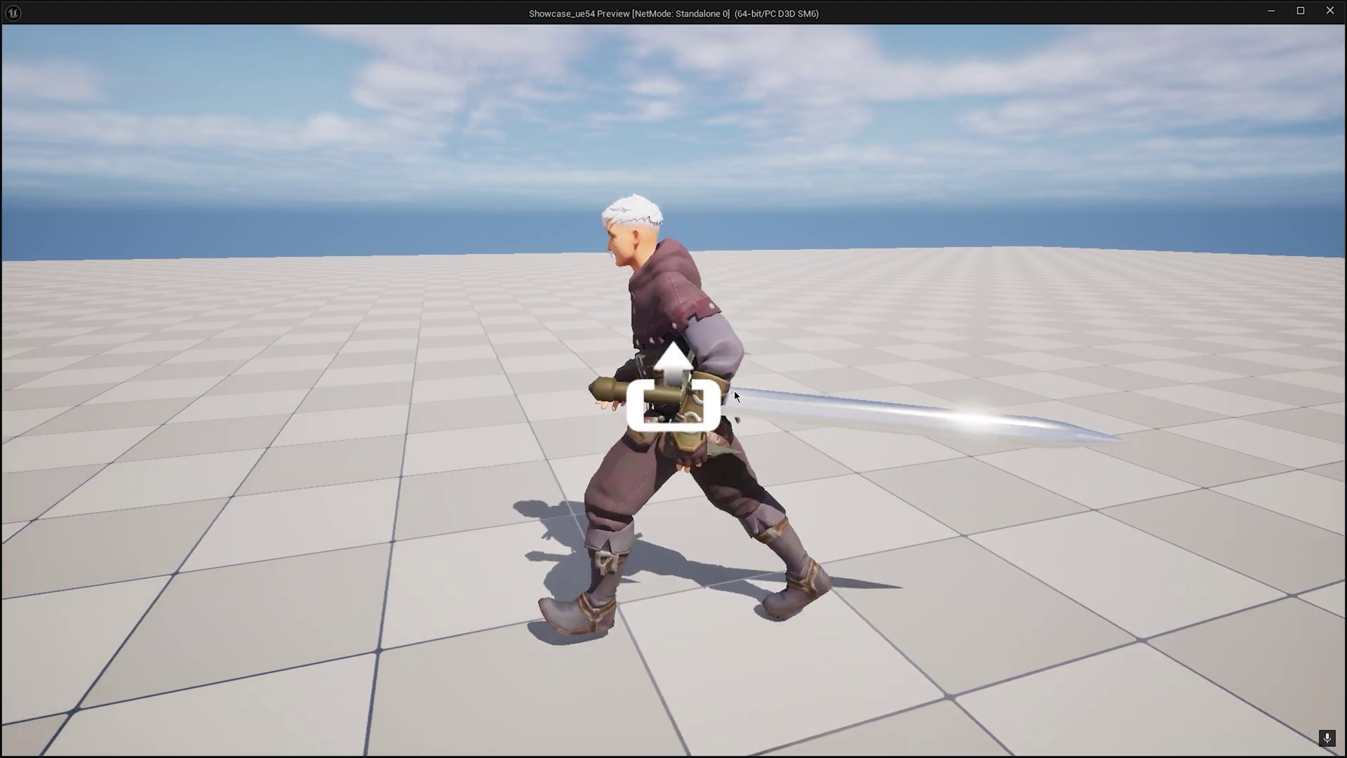
key(w)
key(s)
key(w)
key(d)
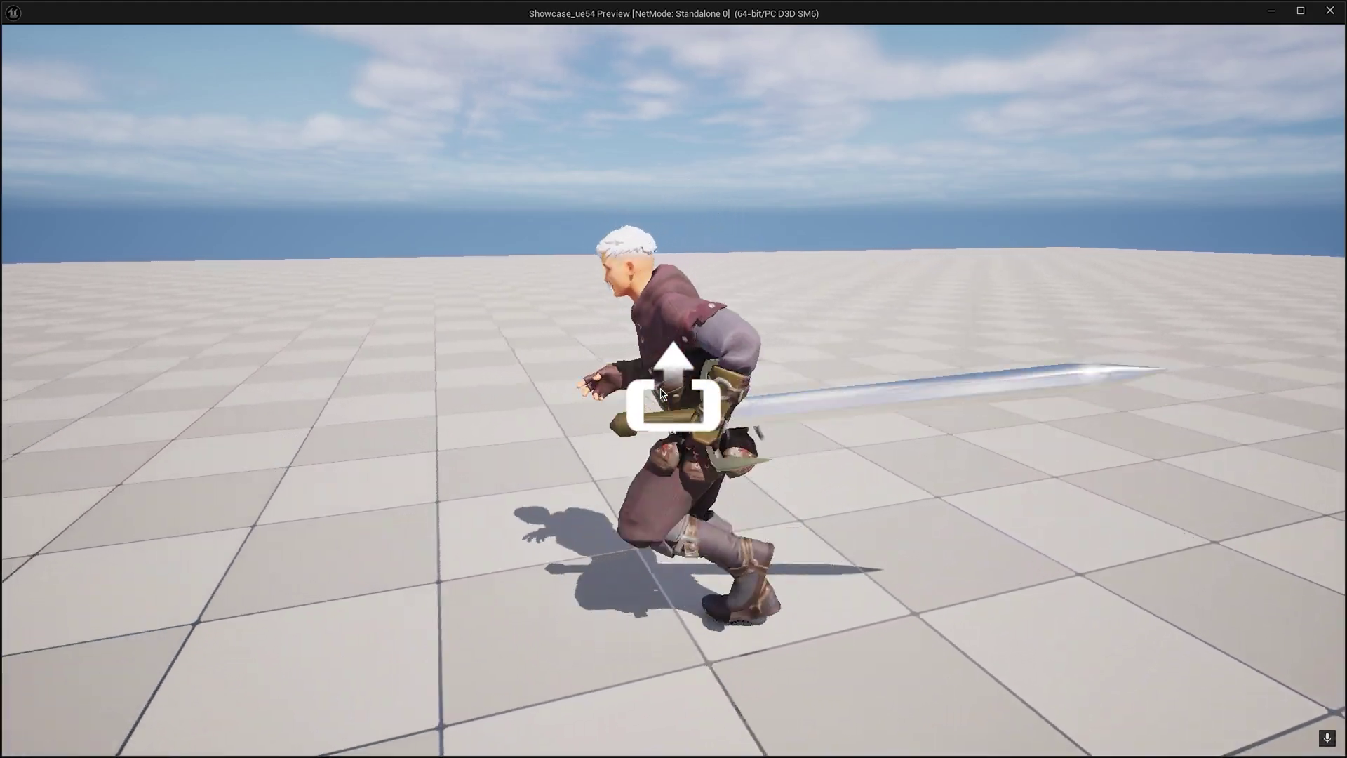
key(s)
key(w)
key(s)
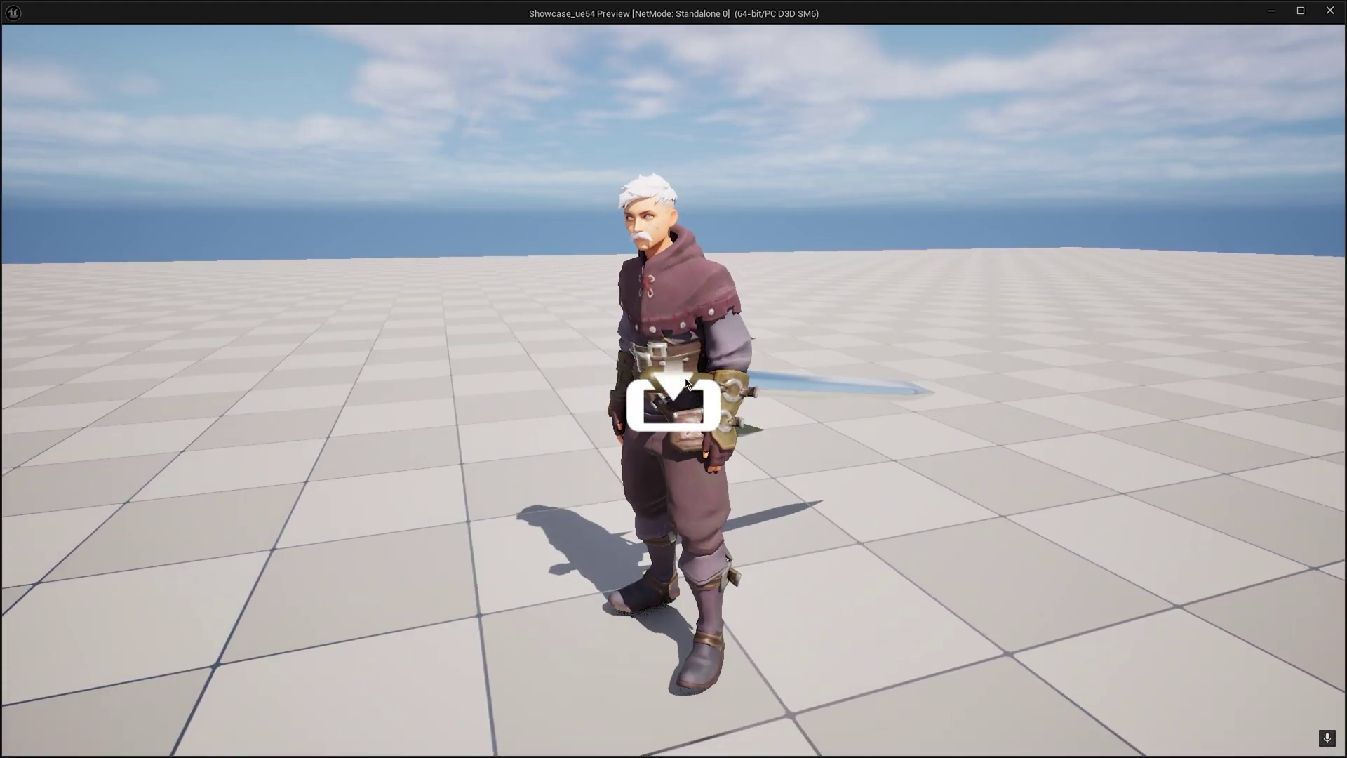